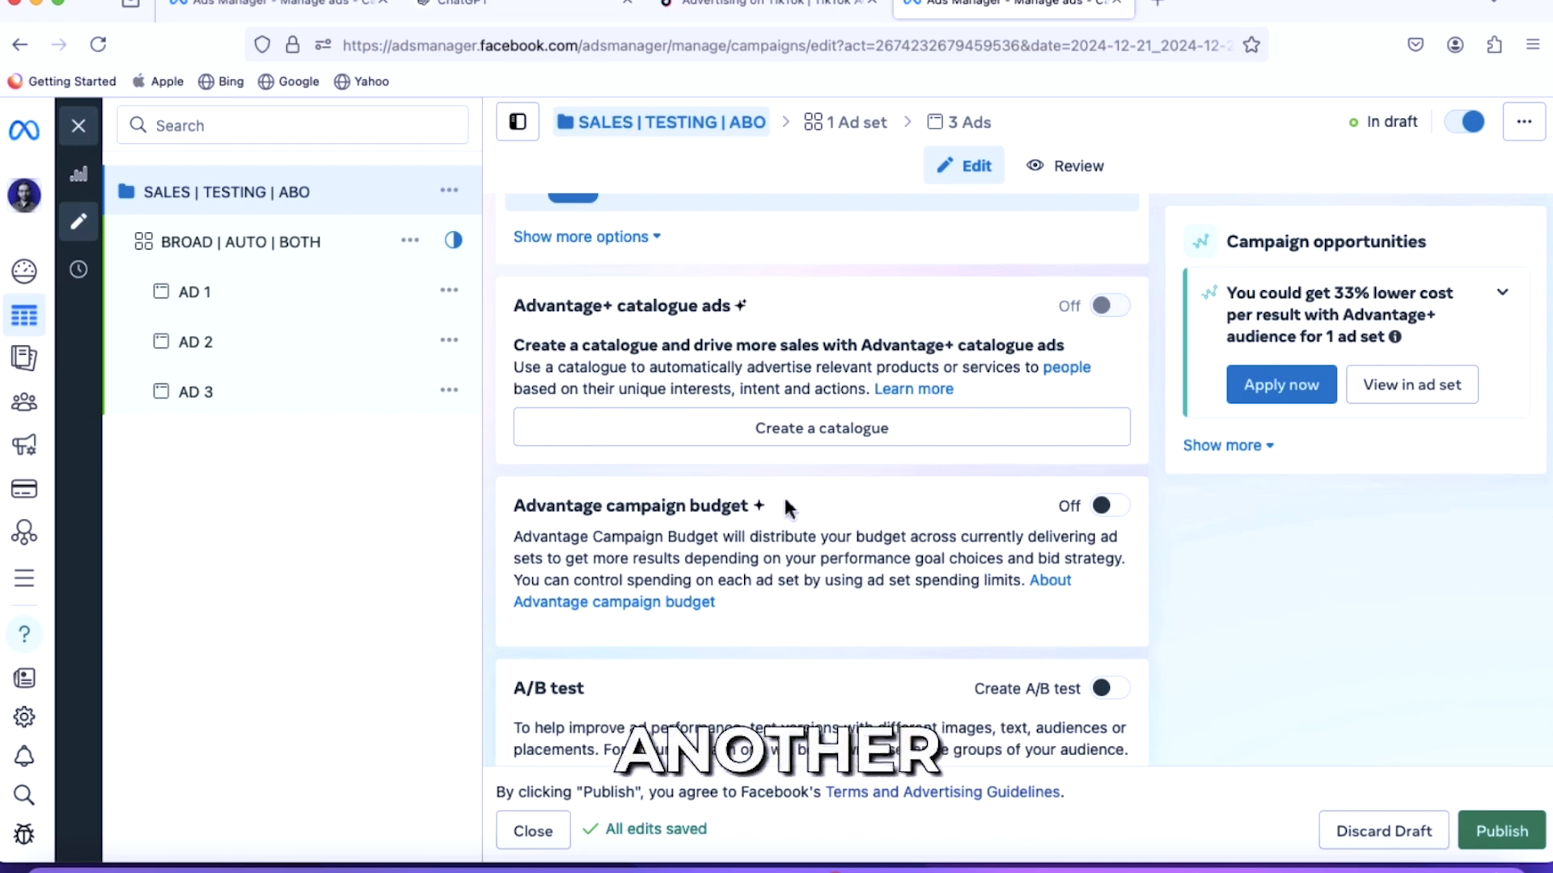
Open the BROAD | AUTO | BOTH ad set and set its daily budget to Rs800.00.
scroll(785, 506, down, 5)
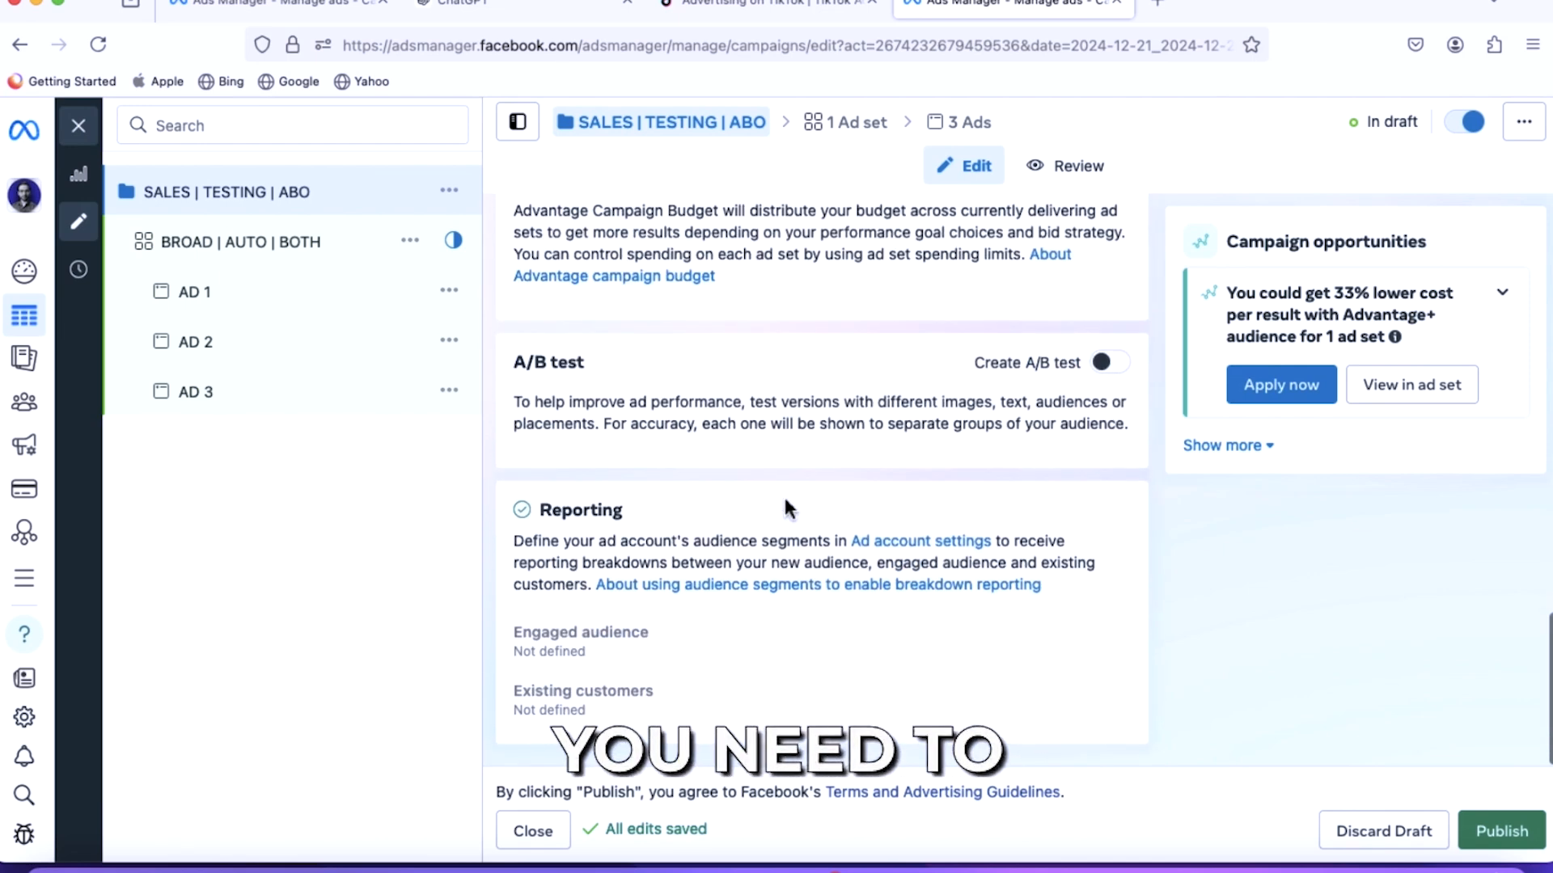
click(289, 241)
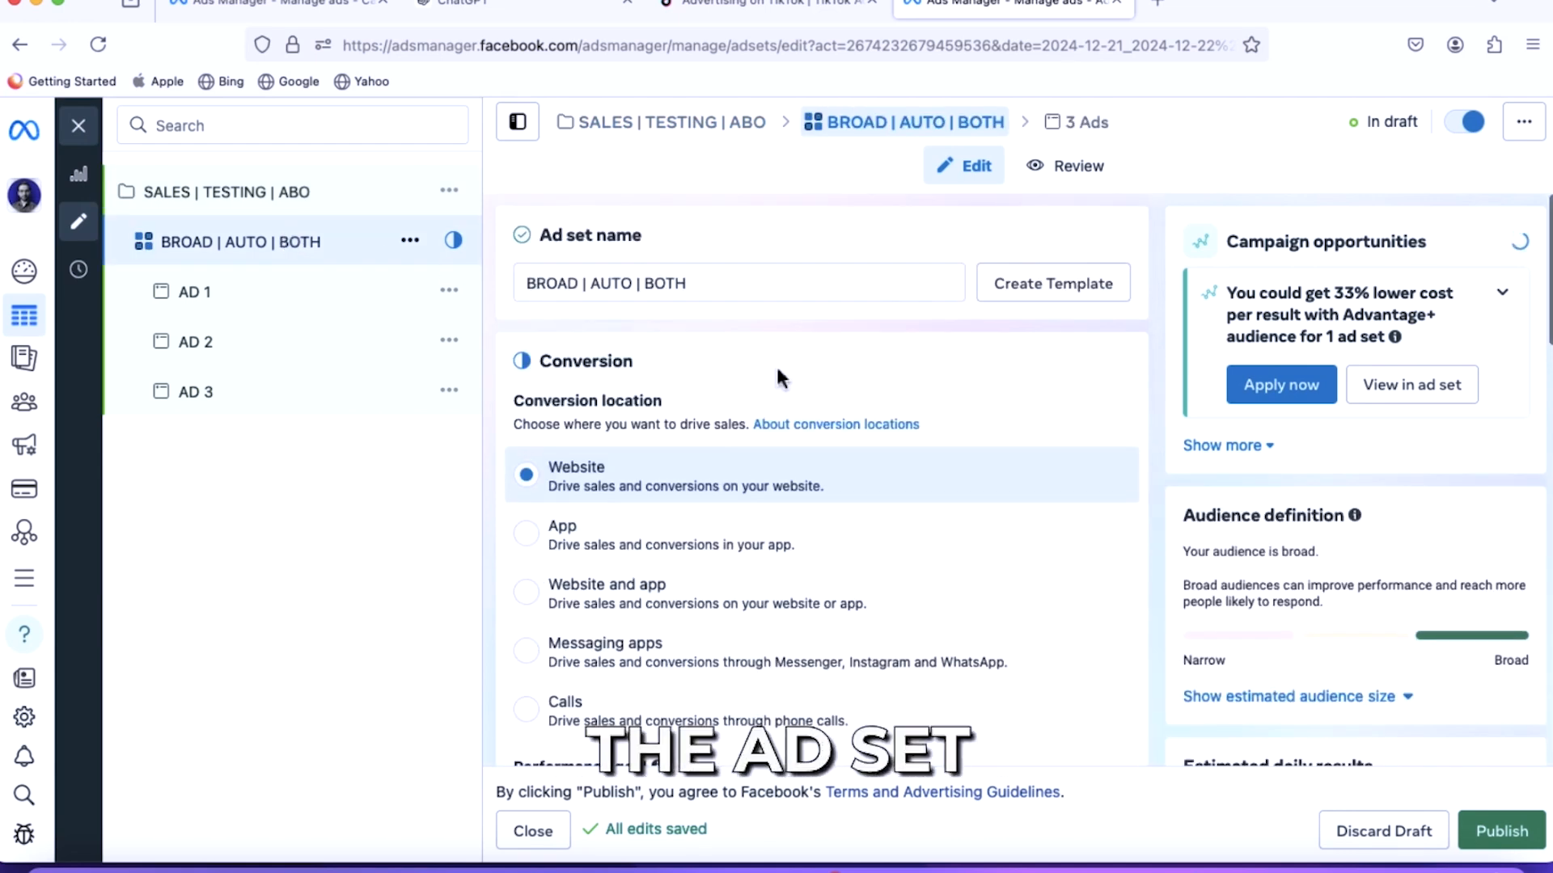
scroll(776, 366, down, 2)
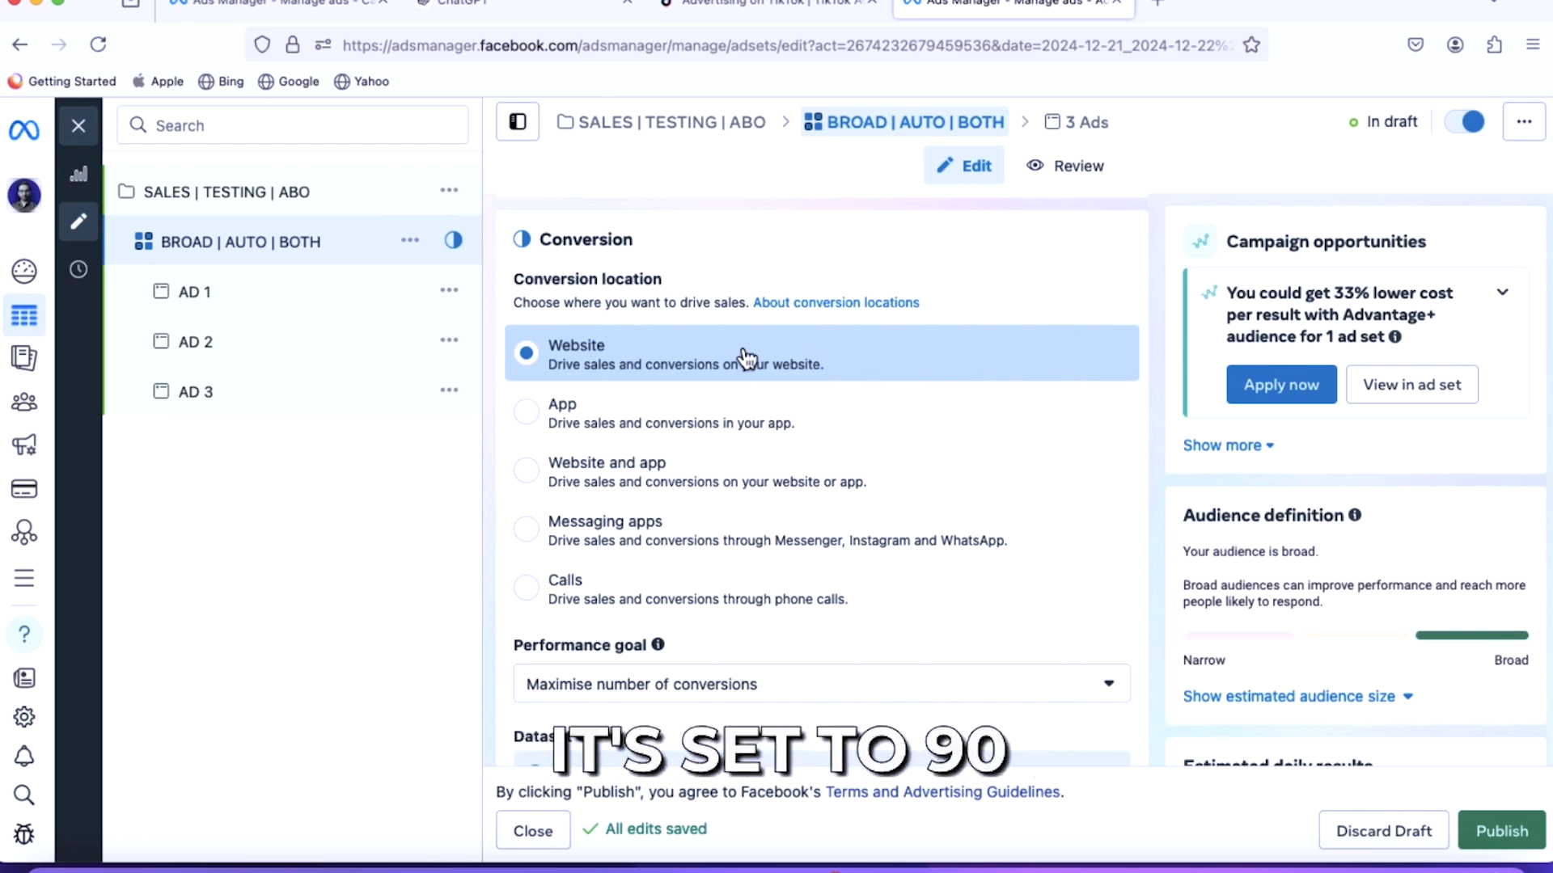
scroll(745, 357, down, 3)
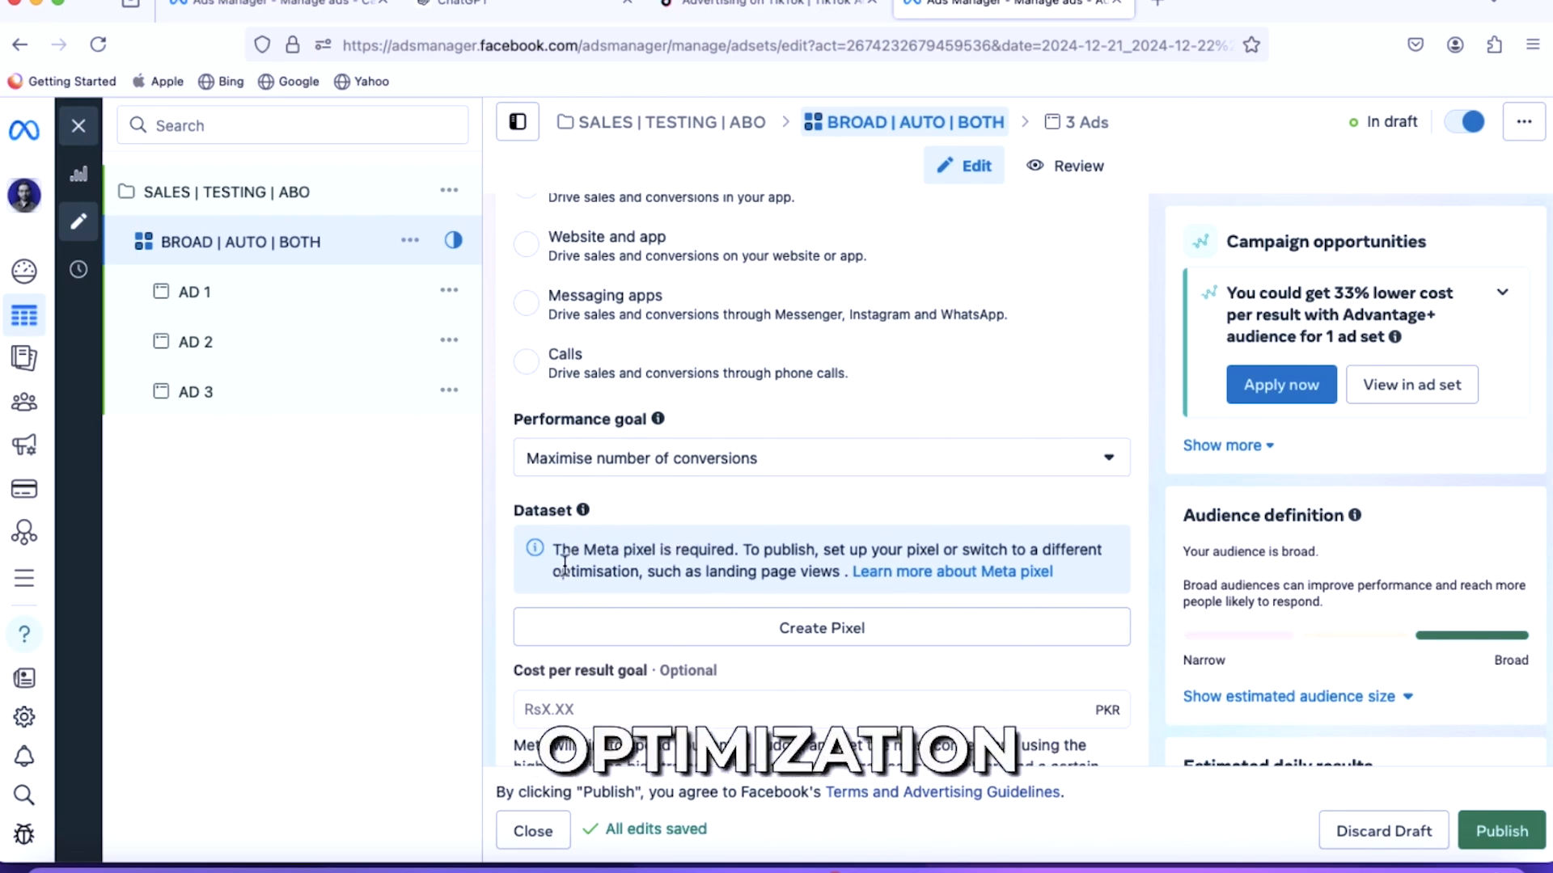
scroll(665, 534, down, 9)
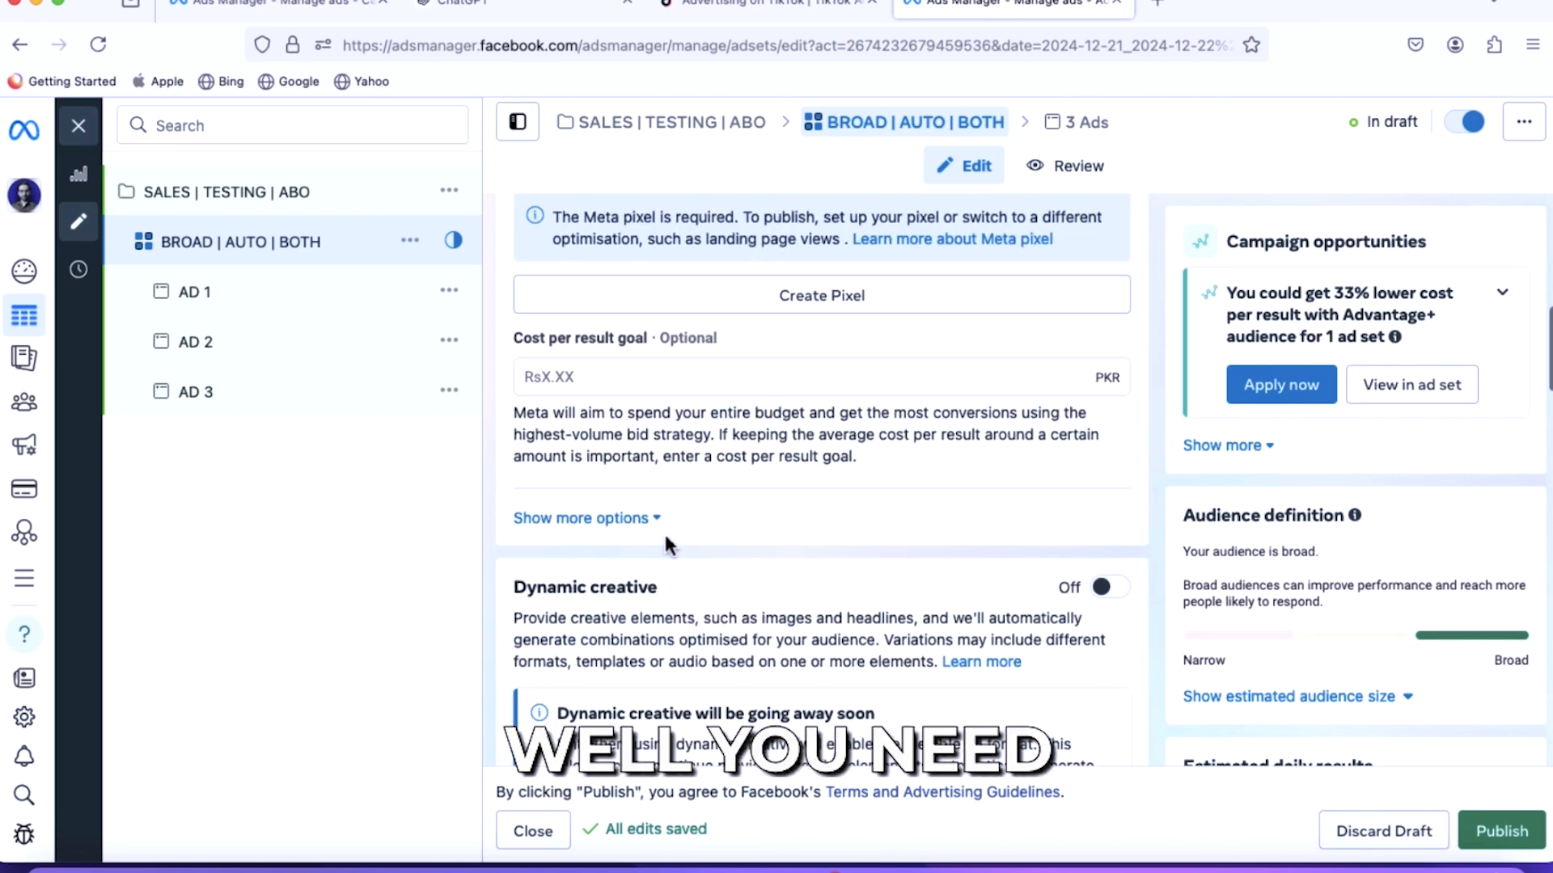
scroll(667, 537, down, 1)
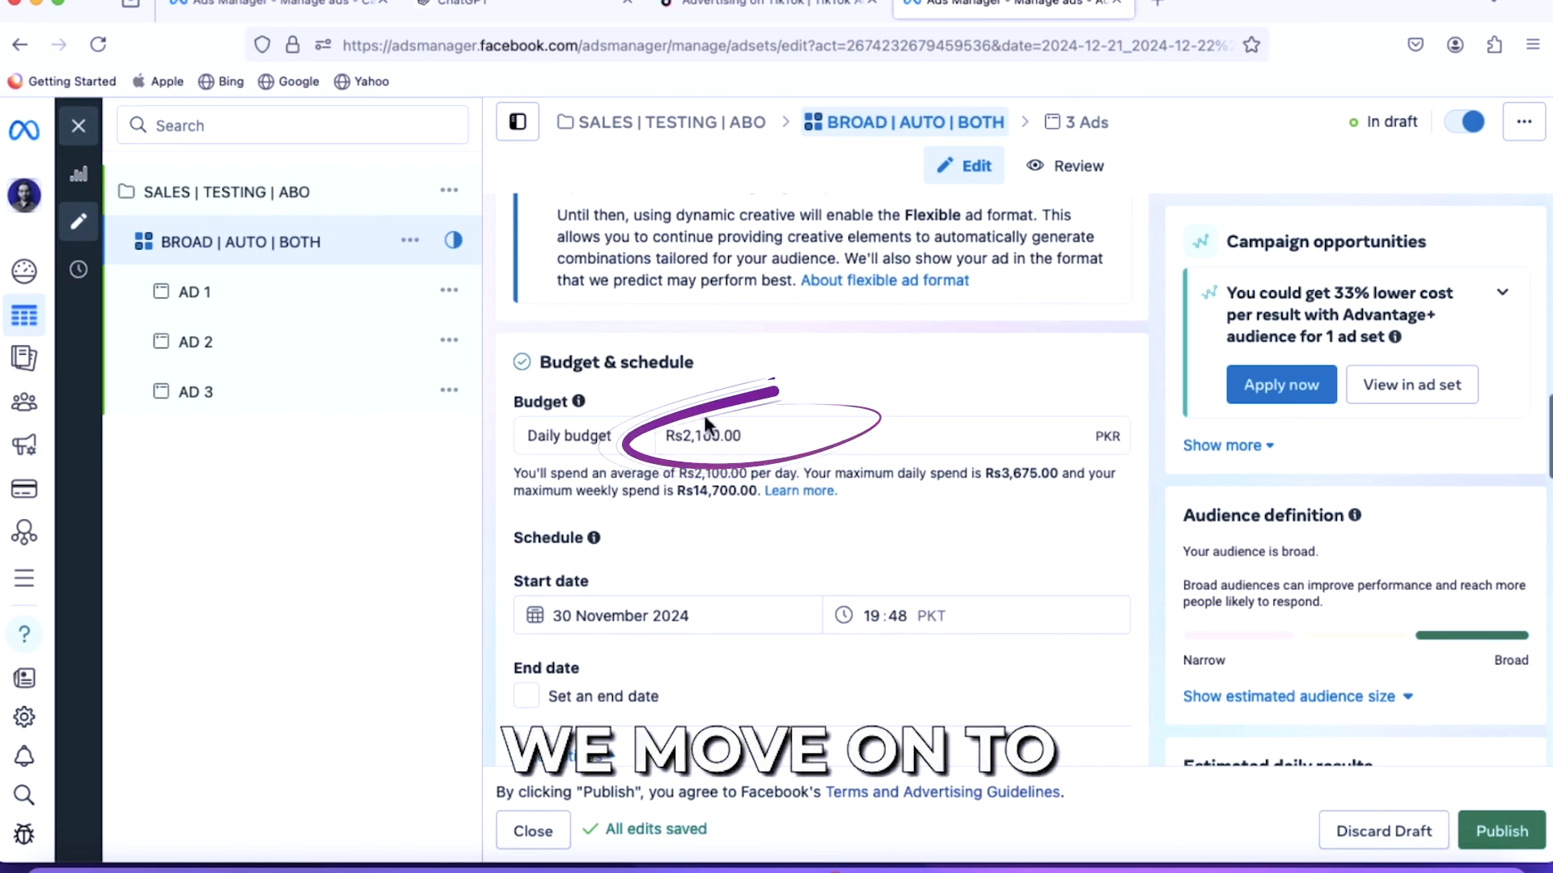
click(772, 443)
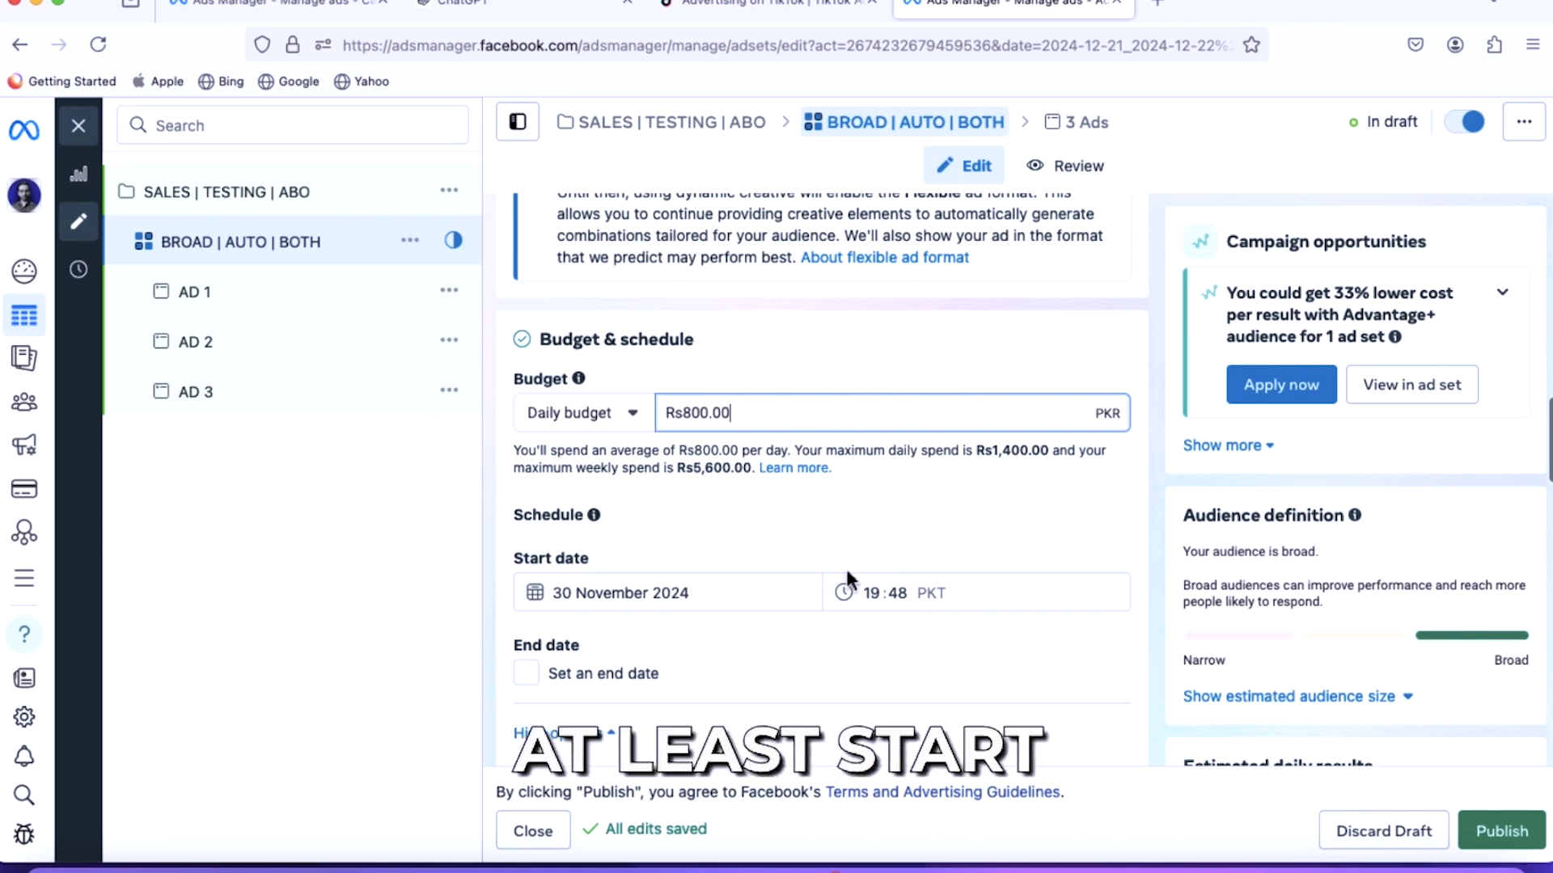
Examine the ad set's audience settings, including location, age, gender, detailed targeting and the Advantage+ audience suggestion.
scroll(846, 580, down, 4)
scroll(847, 572, down, 10)
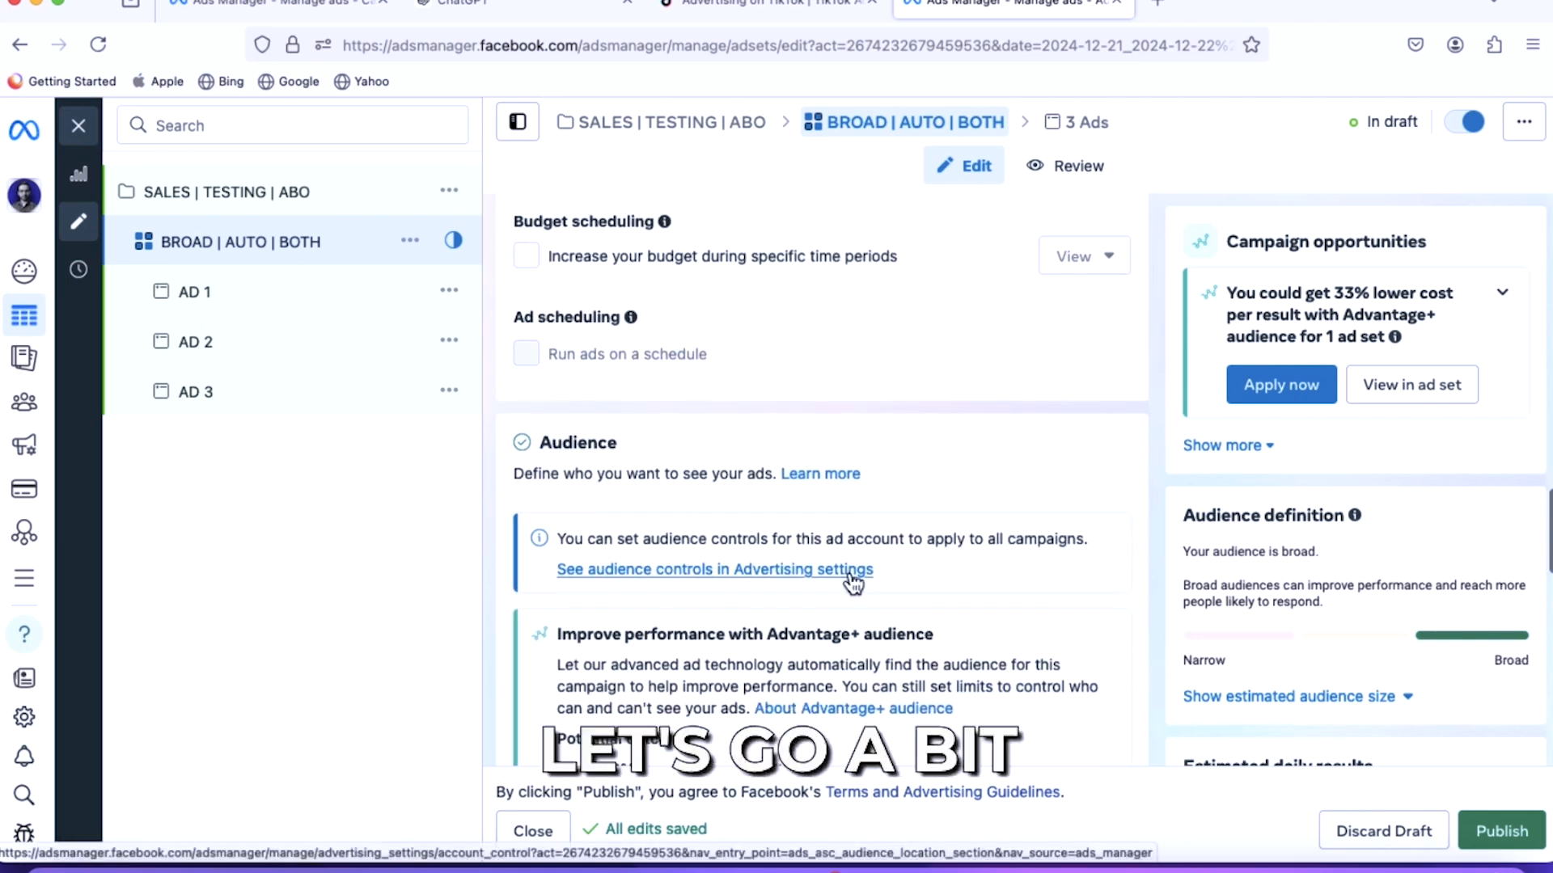
scroll(847, 574, down, 2)
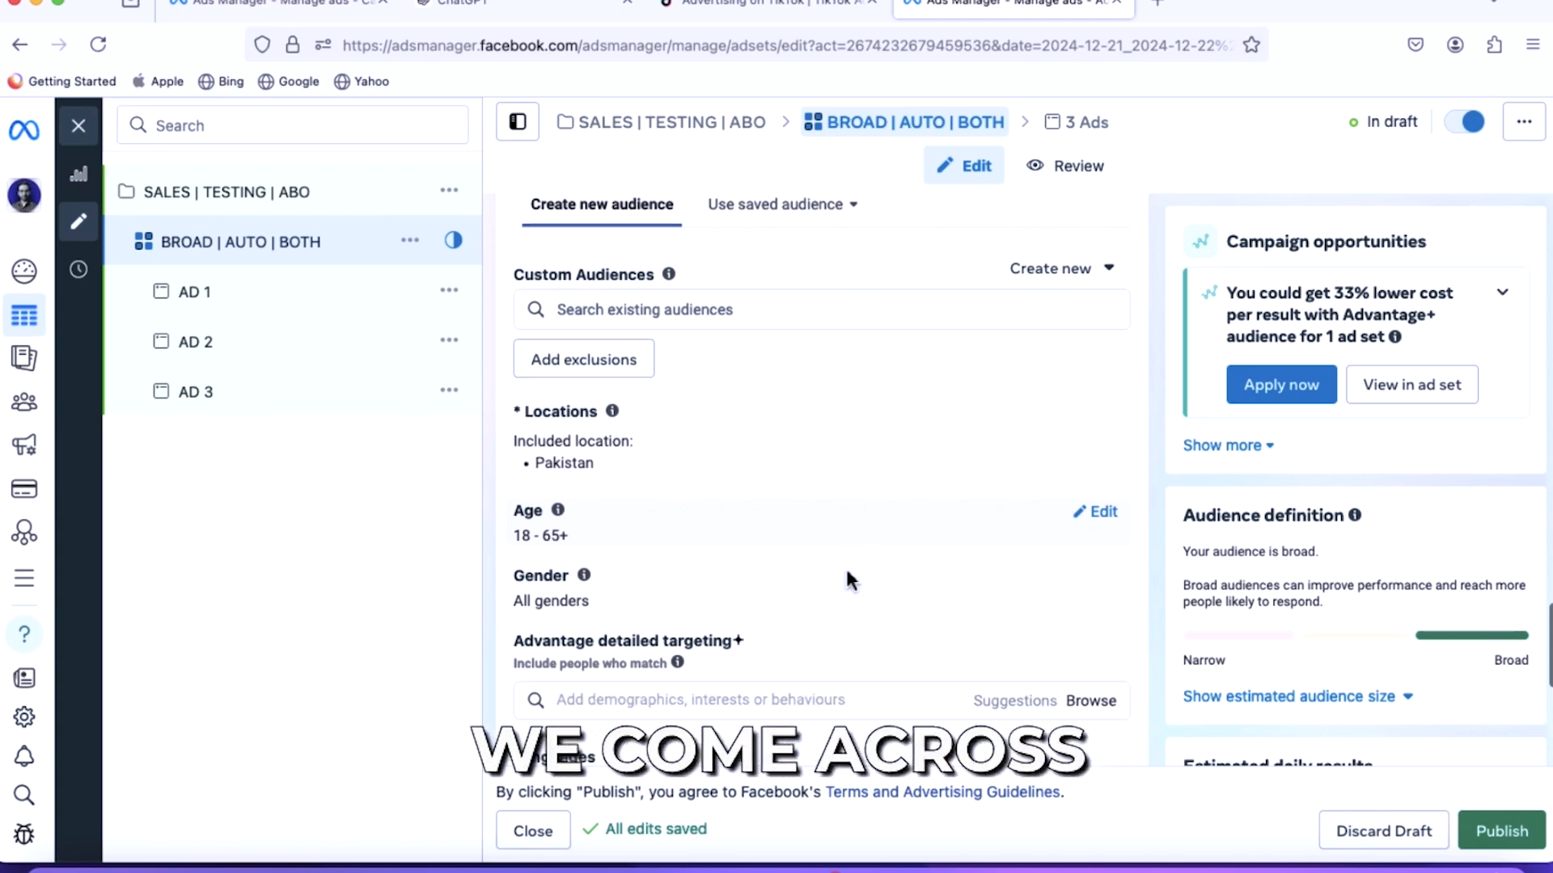
scroll(845, 566, up, 1)
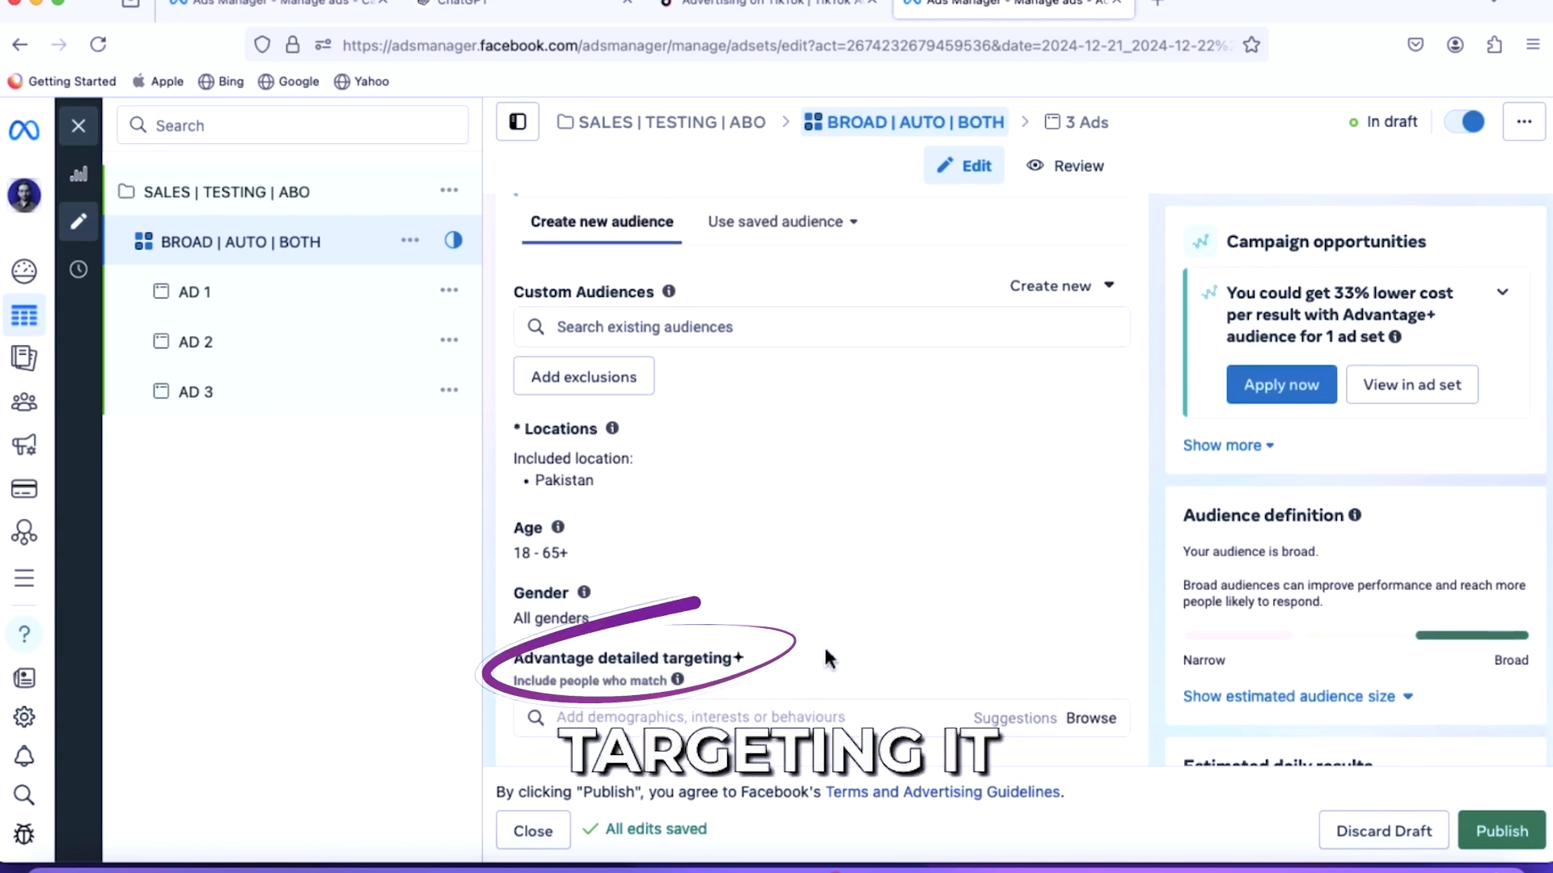
scroll(740, 636, up, 1)
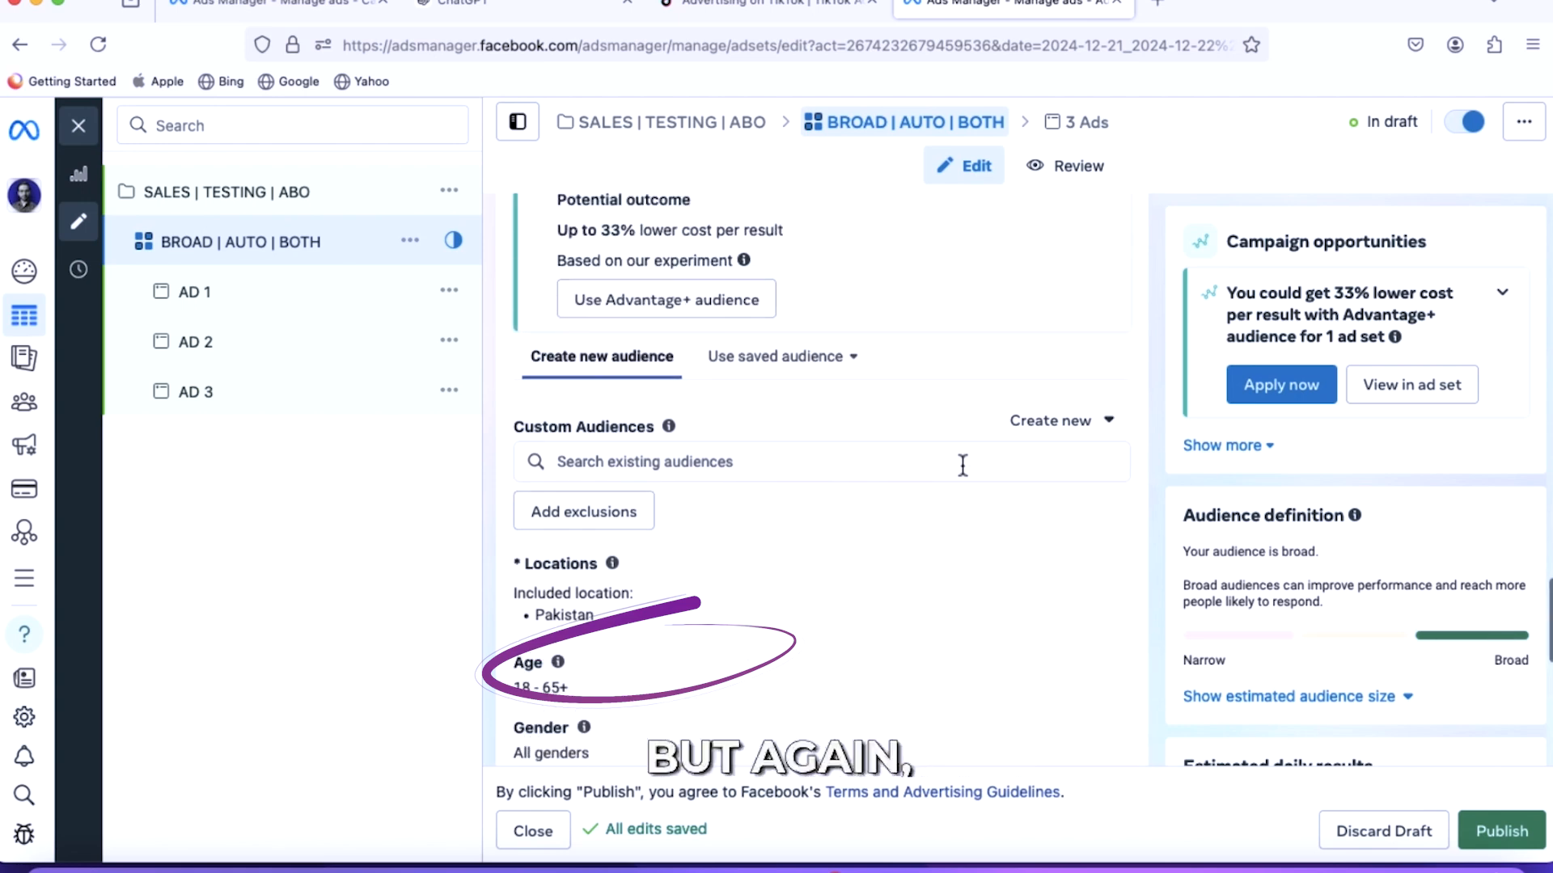
scroll(820, 417, up, 2)
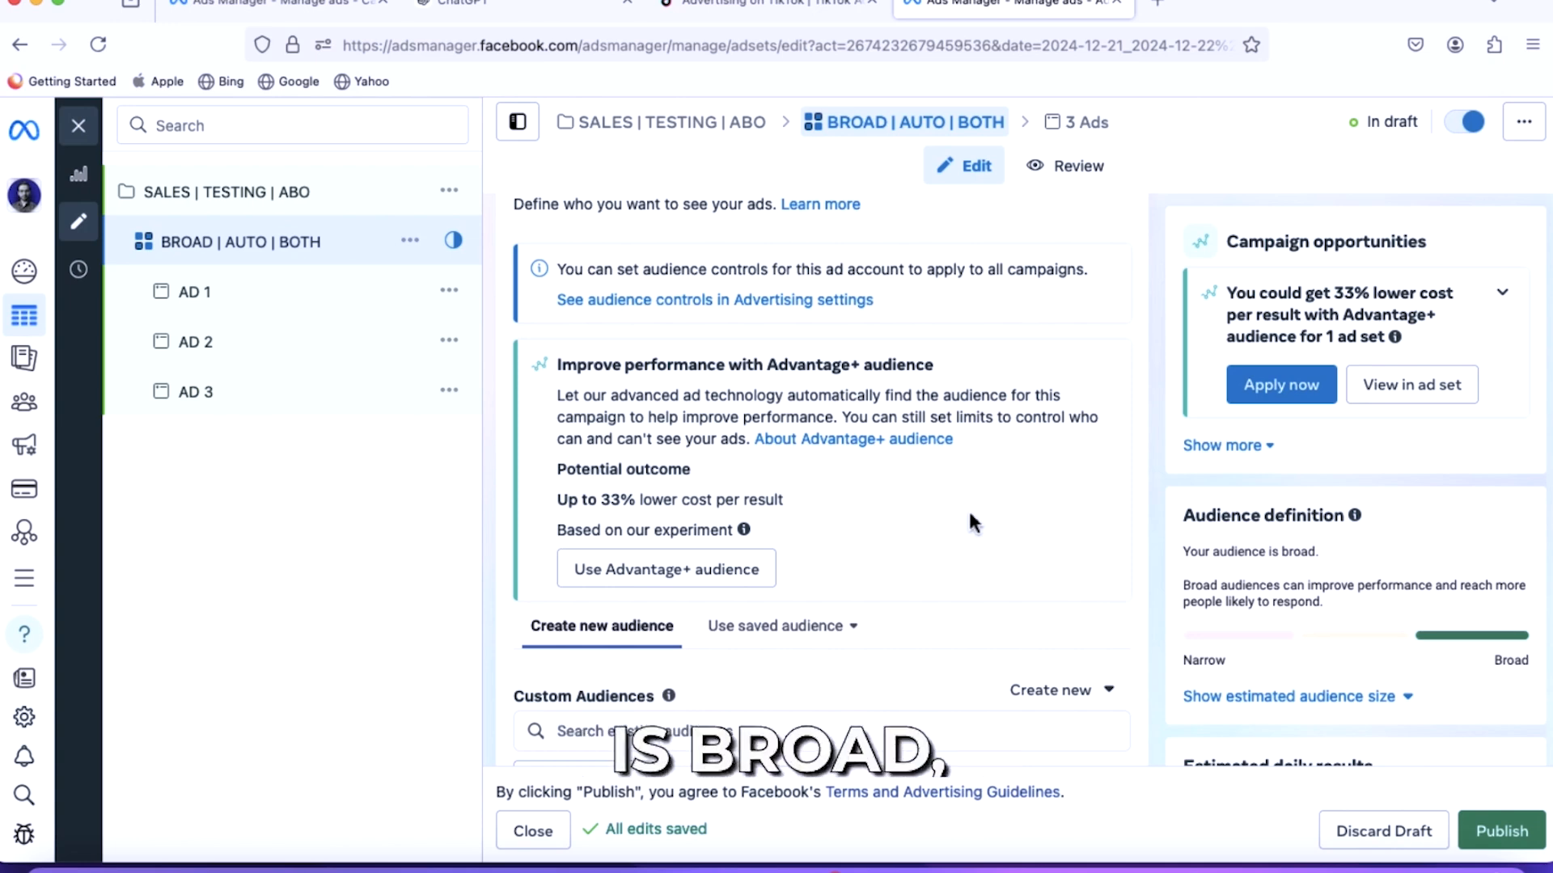
scroll(968, 508, up, 2)
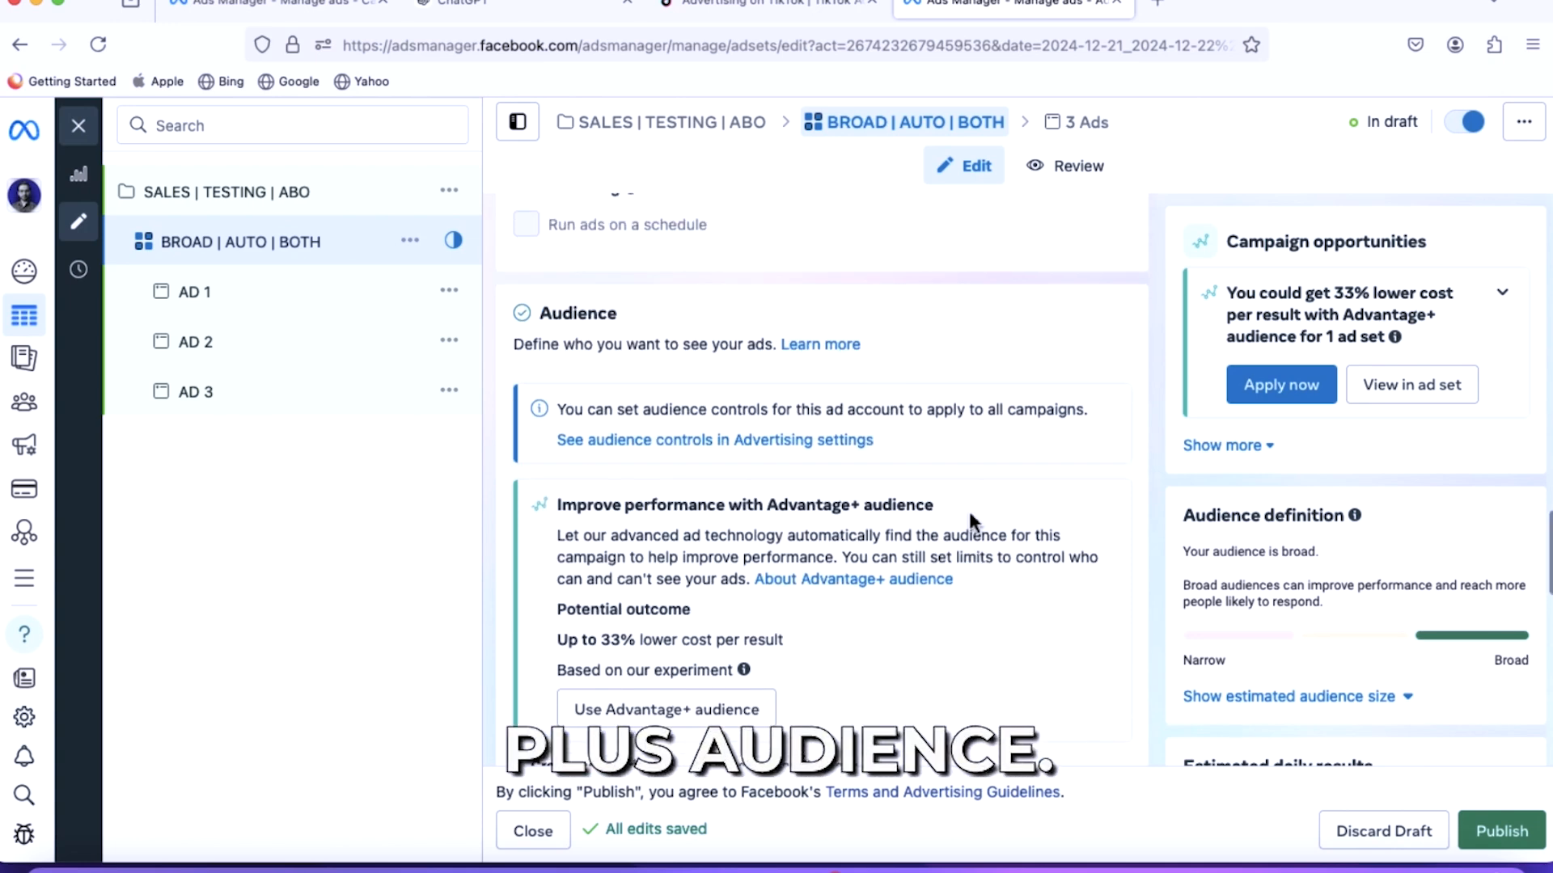
scroll(968, 508, down, 4)
scroll(740, 486, down, 5)
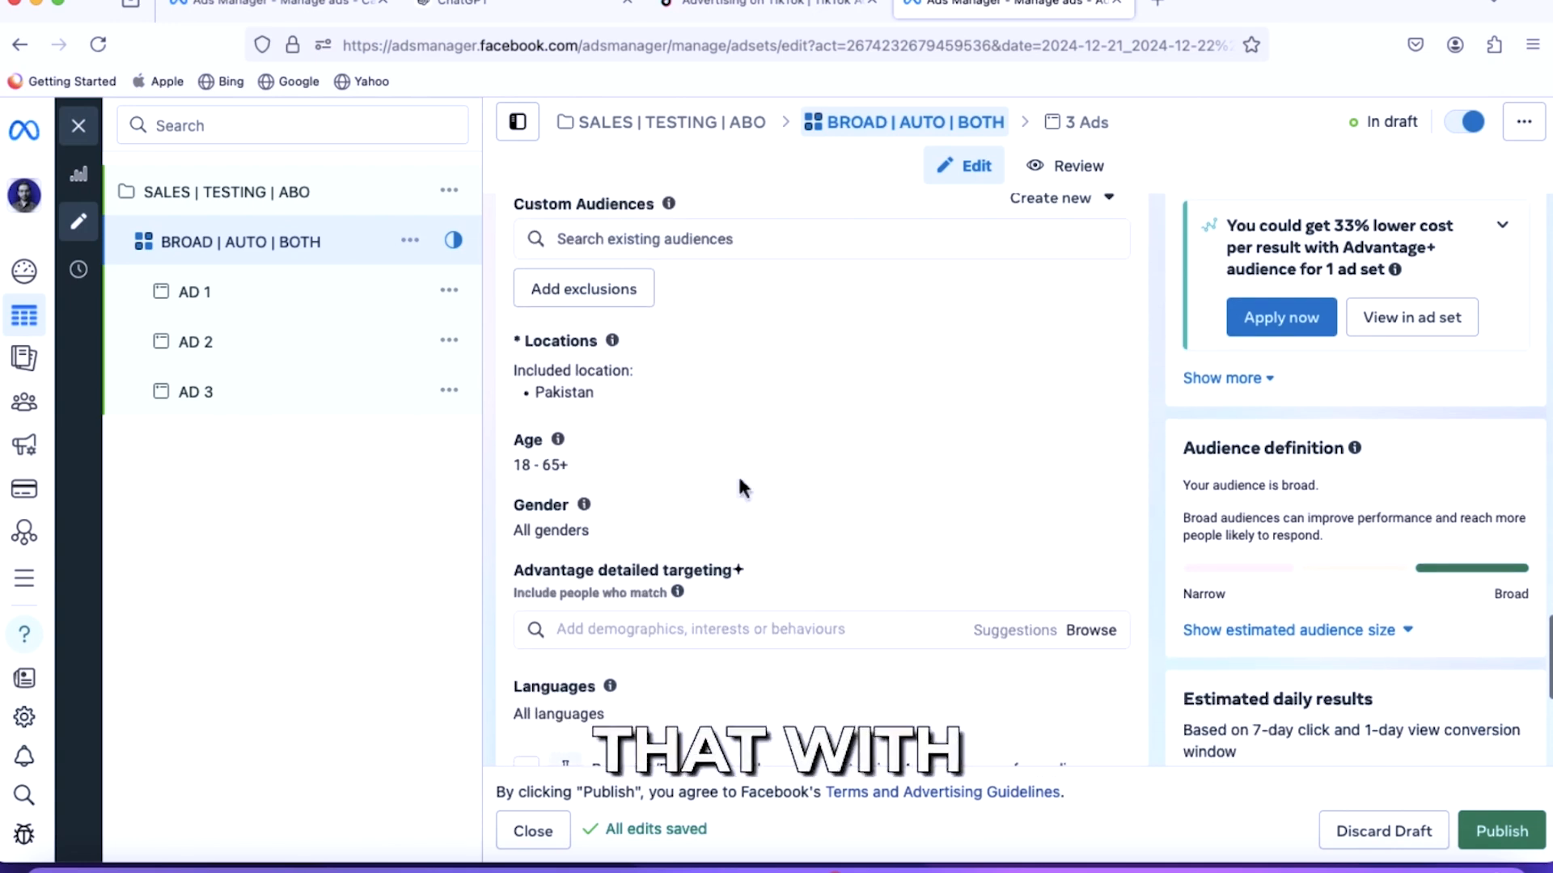
scroll(520, 687, down, 3)
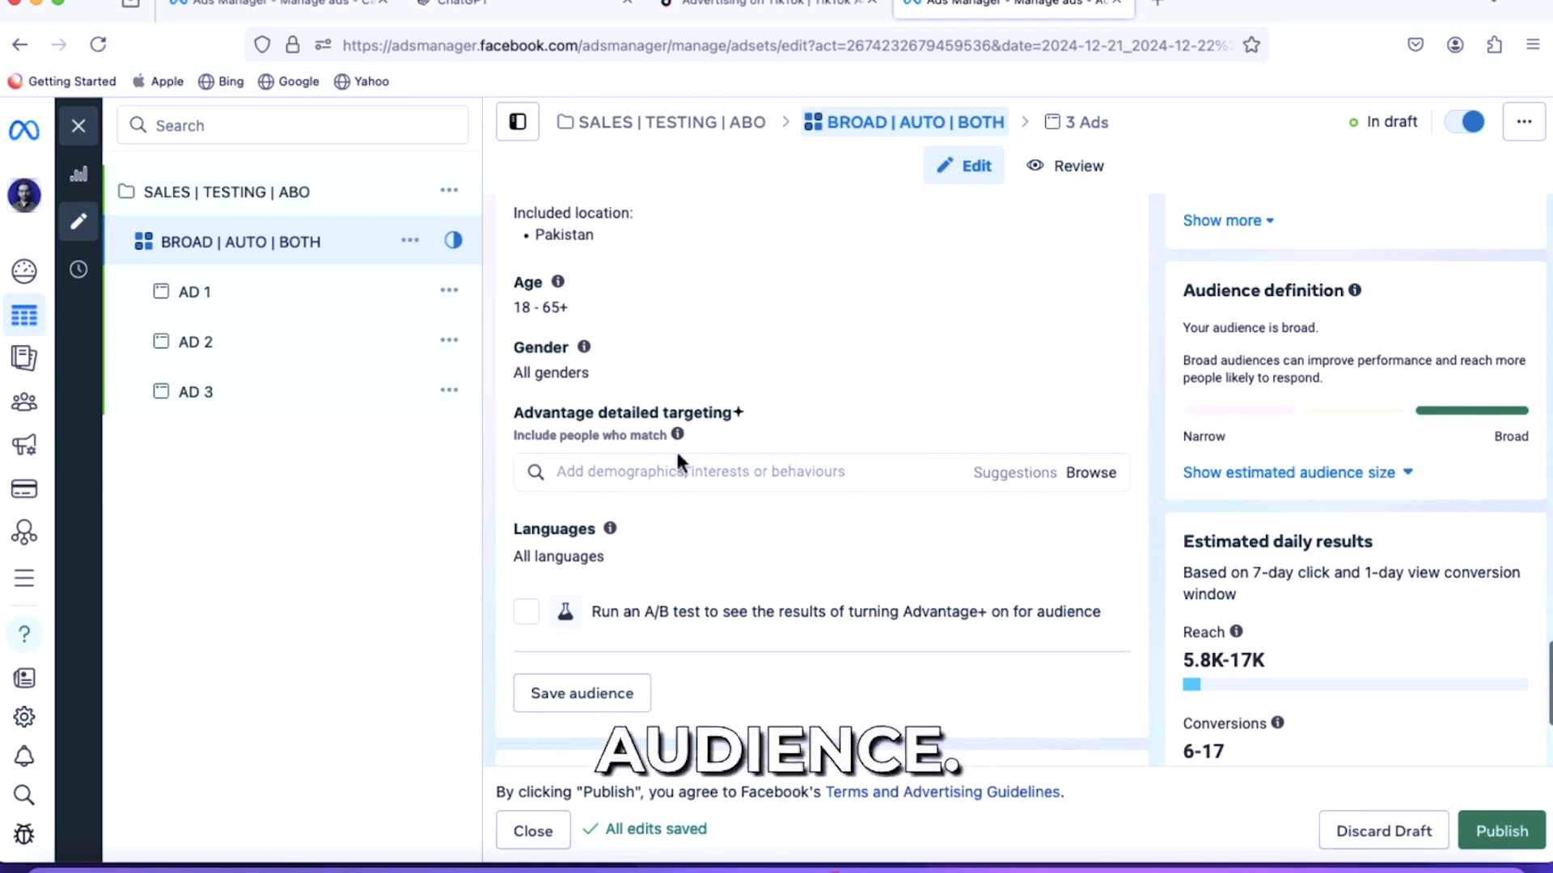
scroll(676, 448, up, 3)
scroll(676, 464, up, 4)
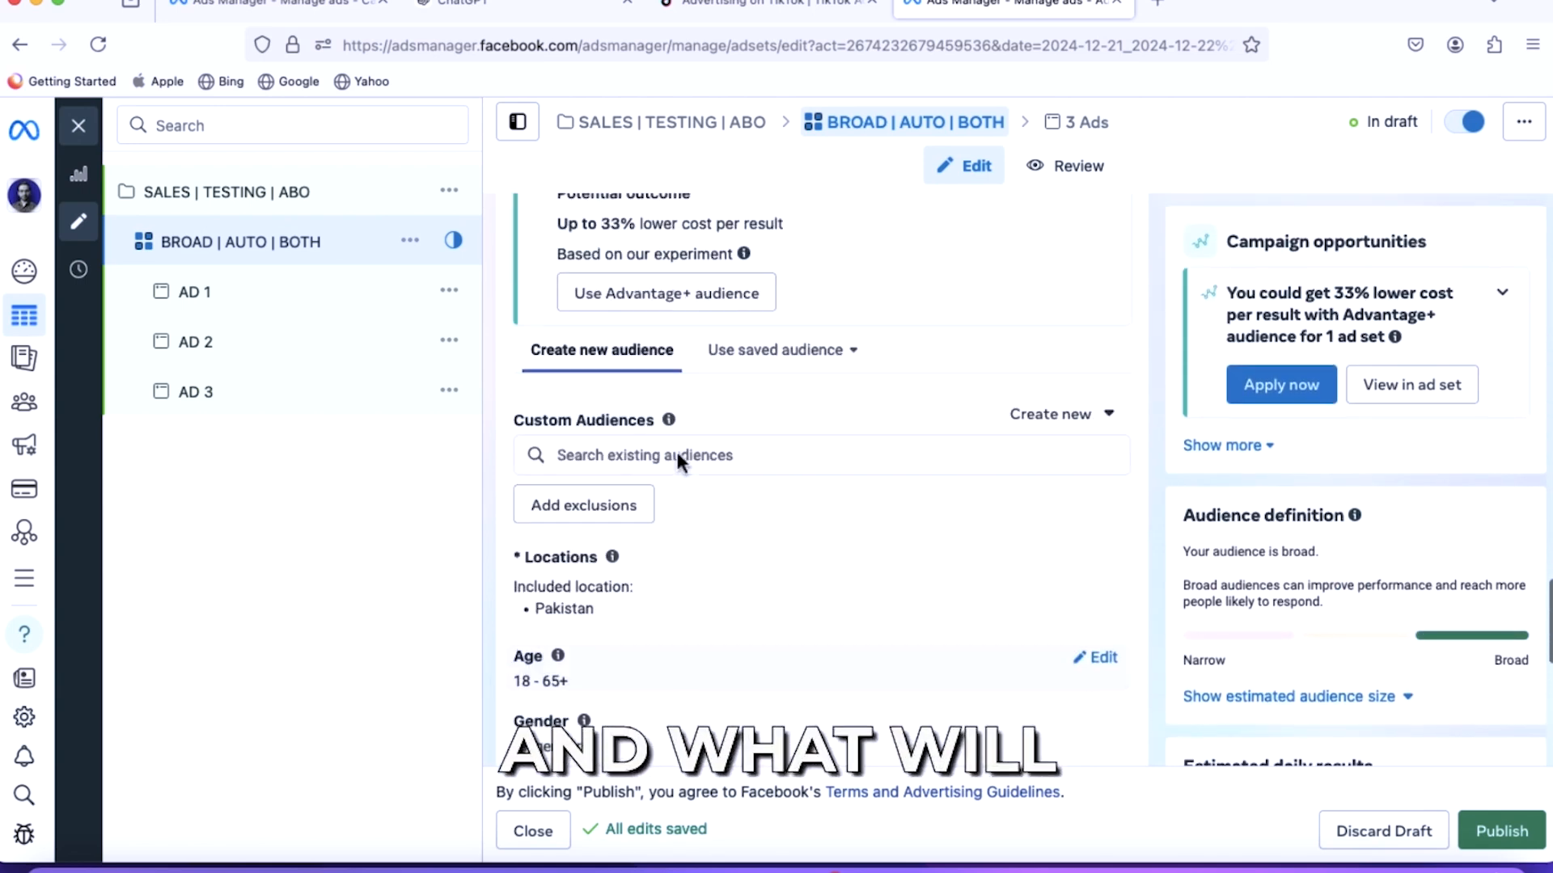
scroll(678, 455, up, 1)
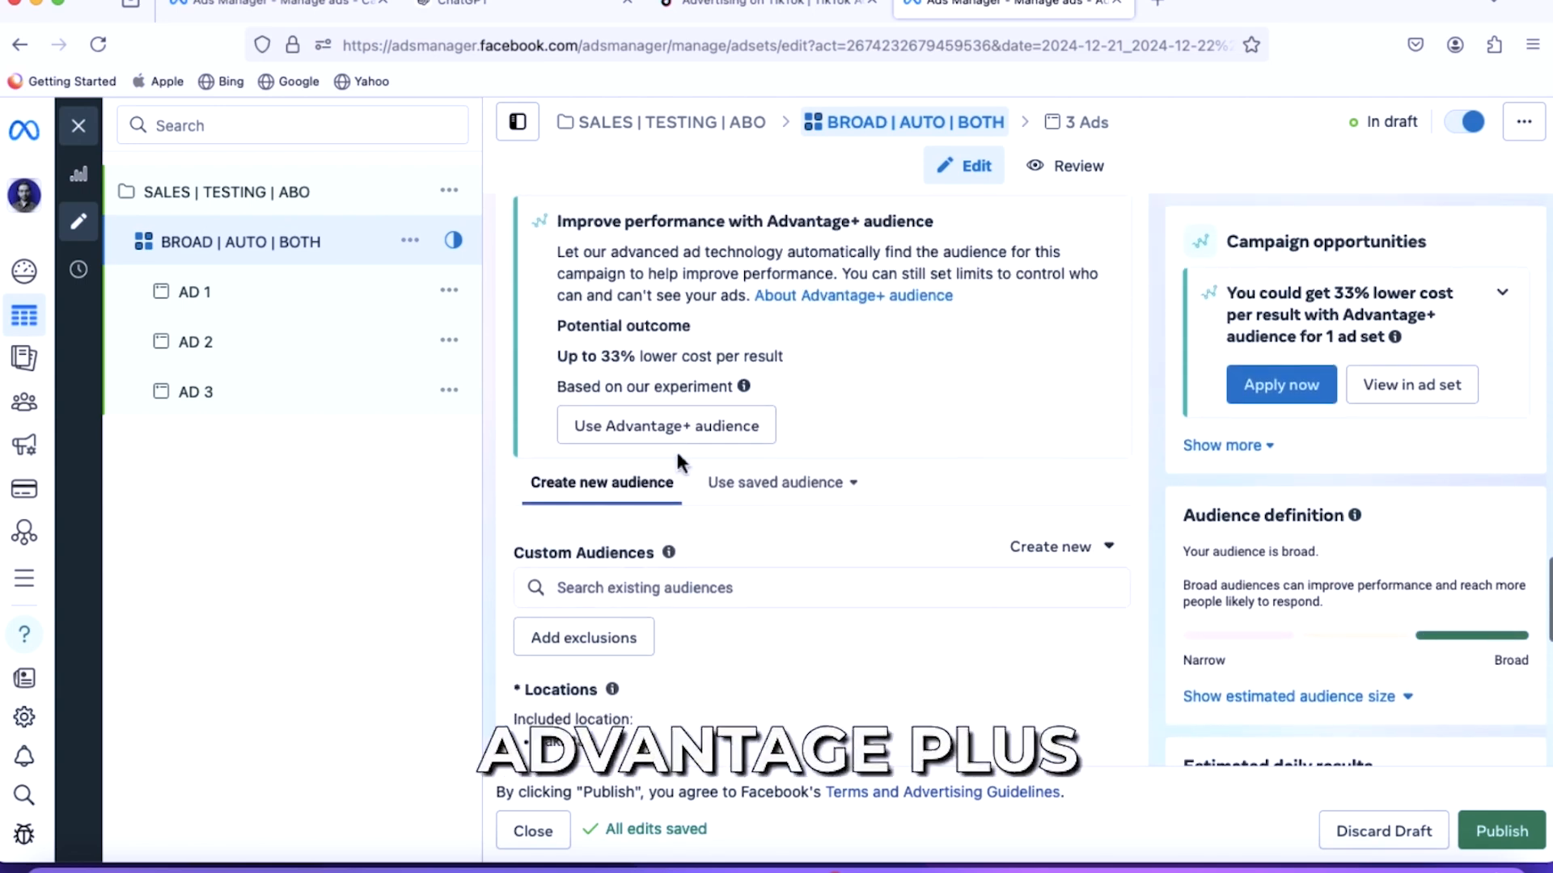
Switch the ad set to Advantage+ audience and review its audience controls.
click(732, 440)
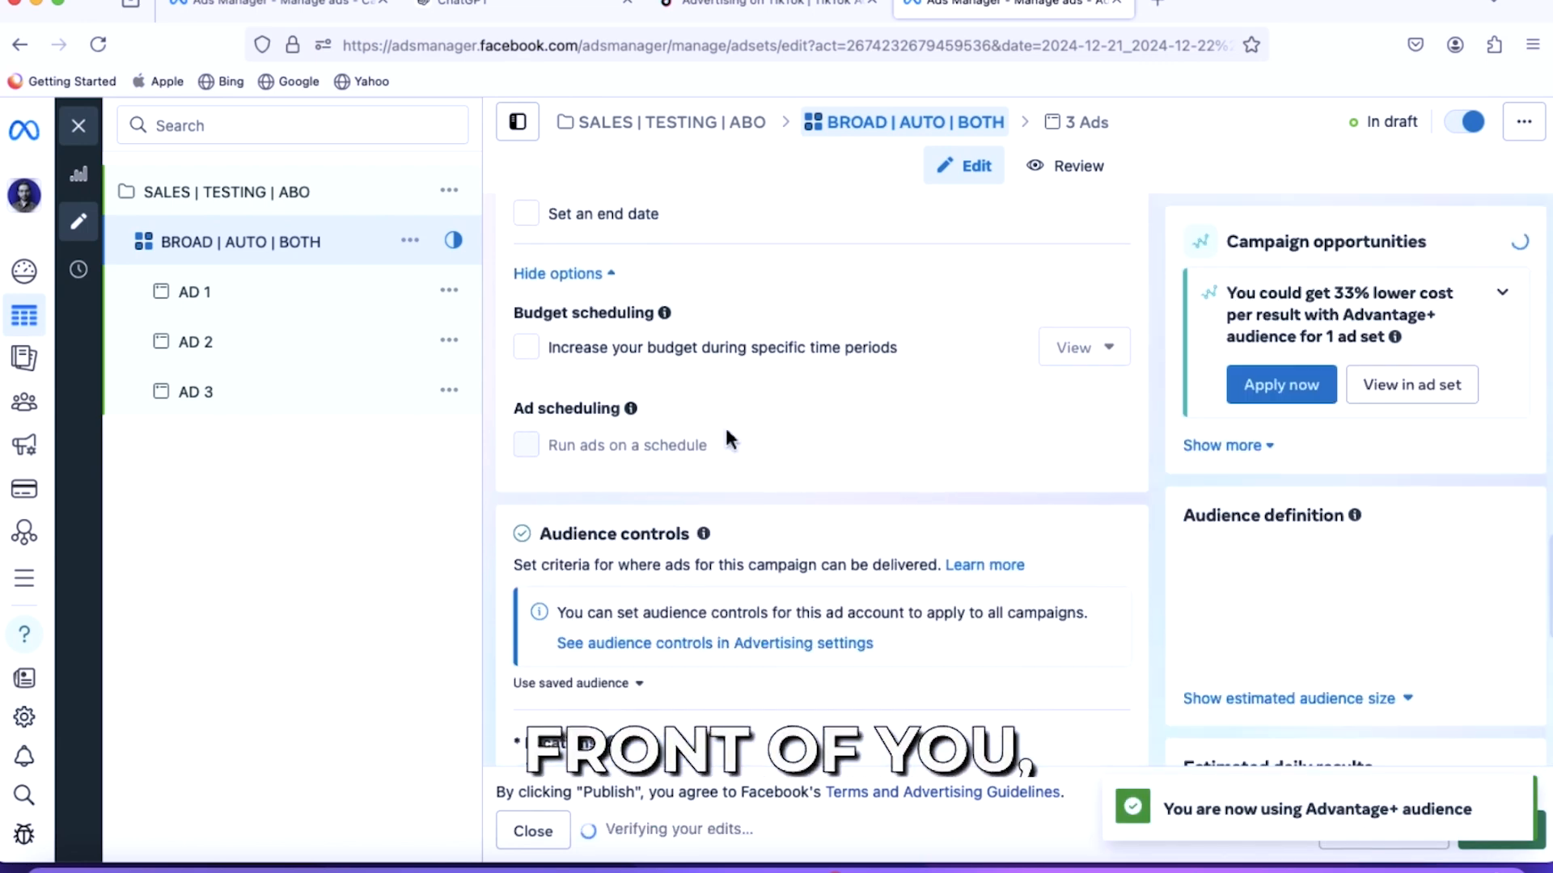
scroll(732, 441, down, 4)
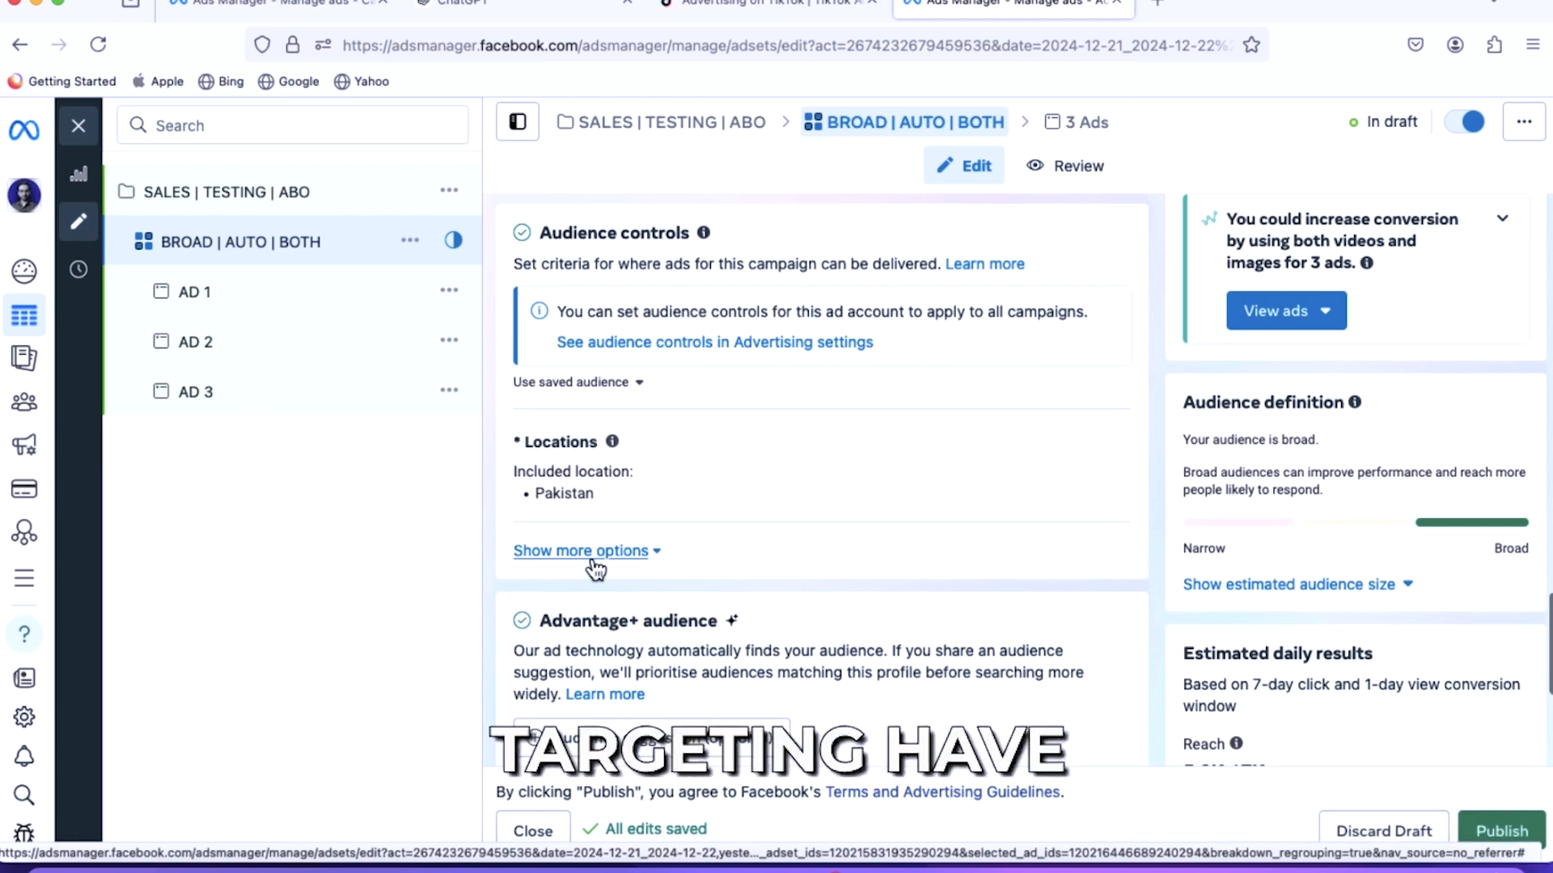
scroll(595, 570, down, 3)
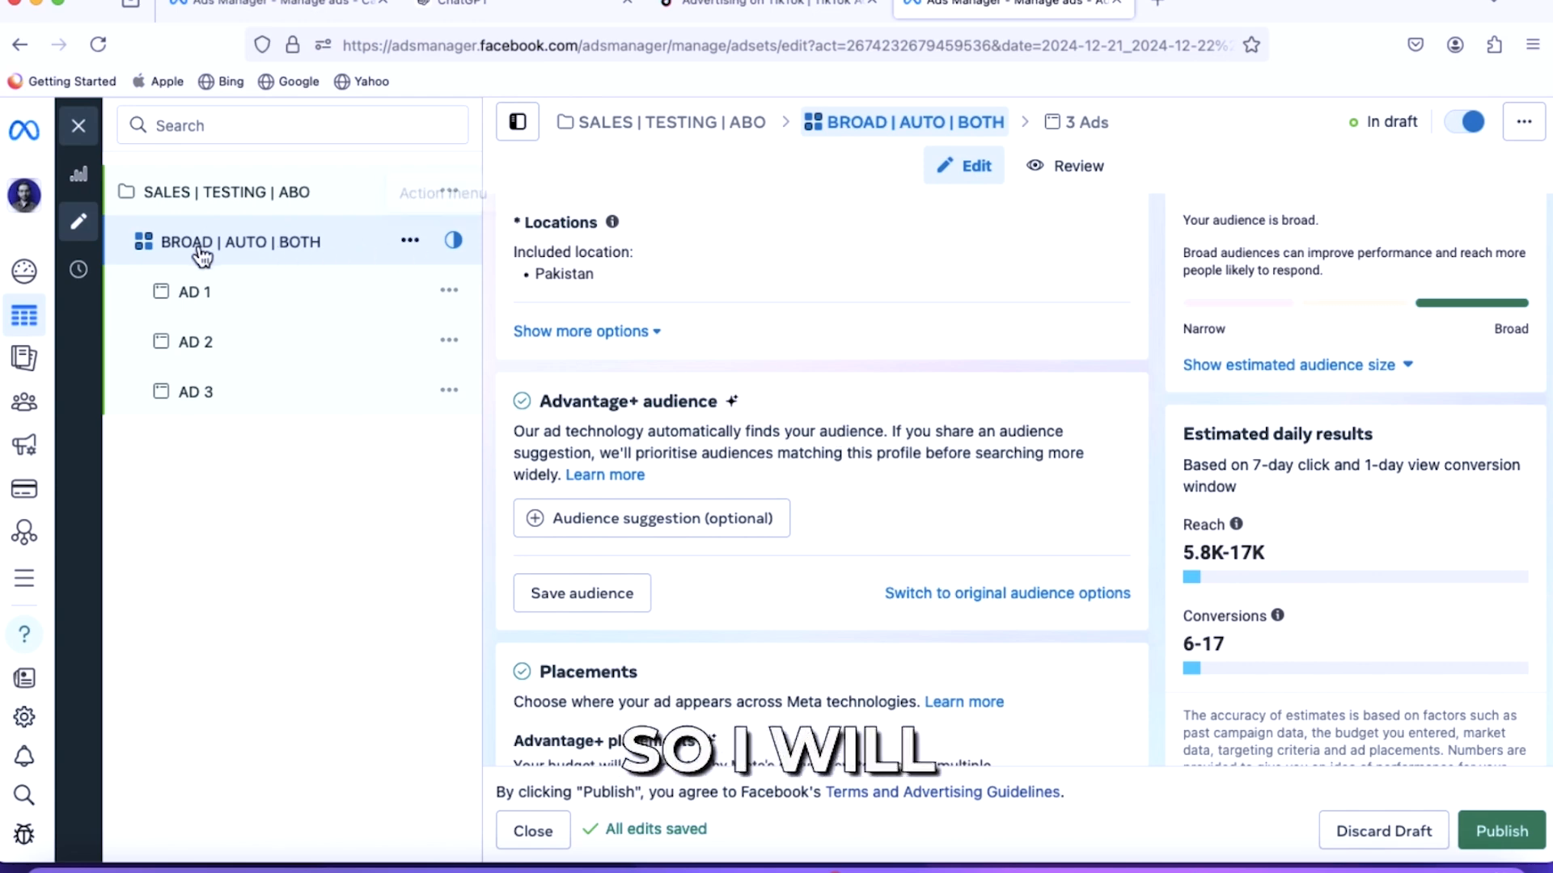
Return the ad set to the original audience options and check its placements.
click(1008, 594)
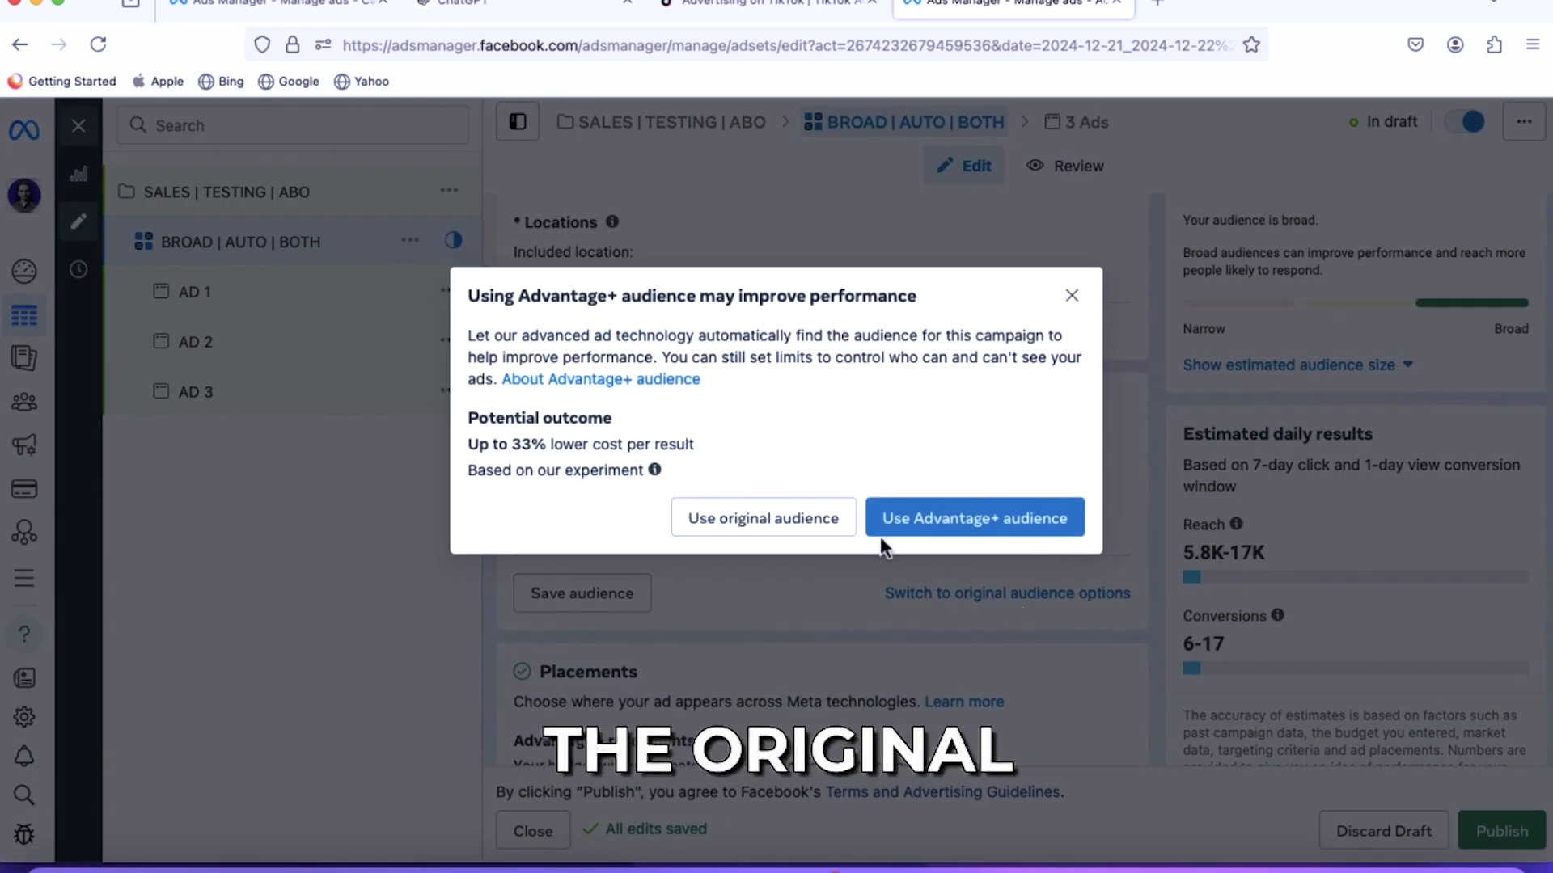
click(799, 524)
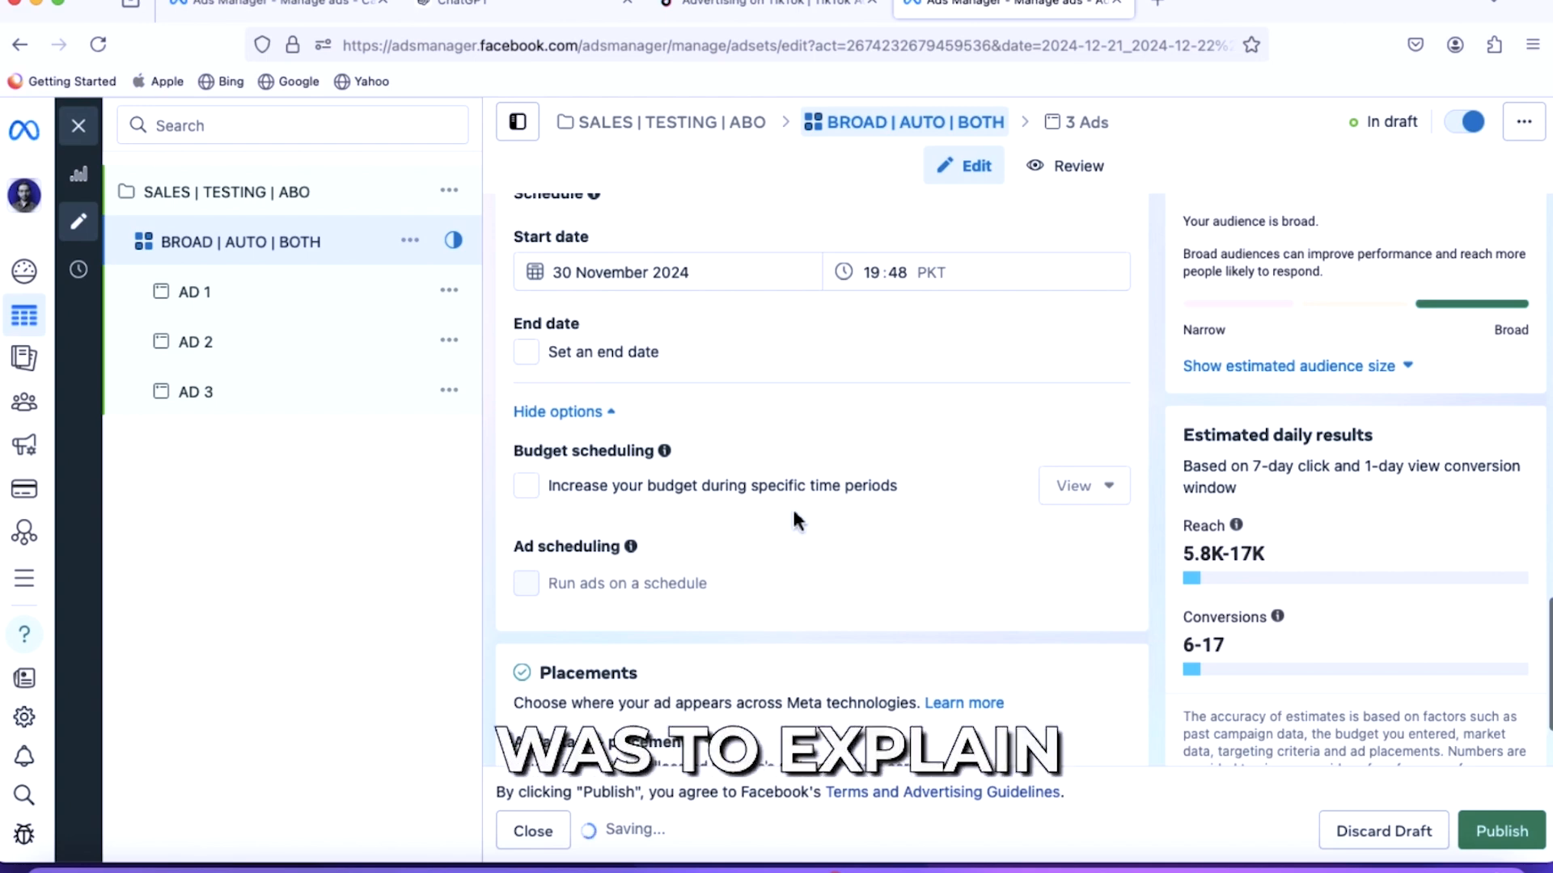
scroll(793, 518, down, 10)
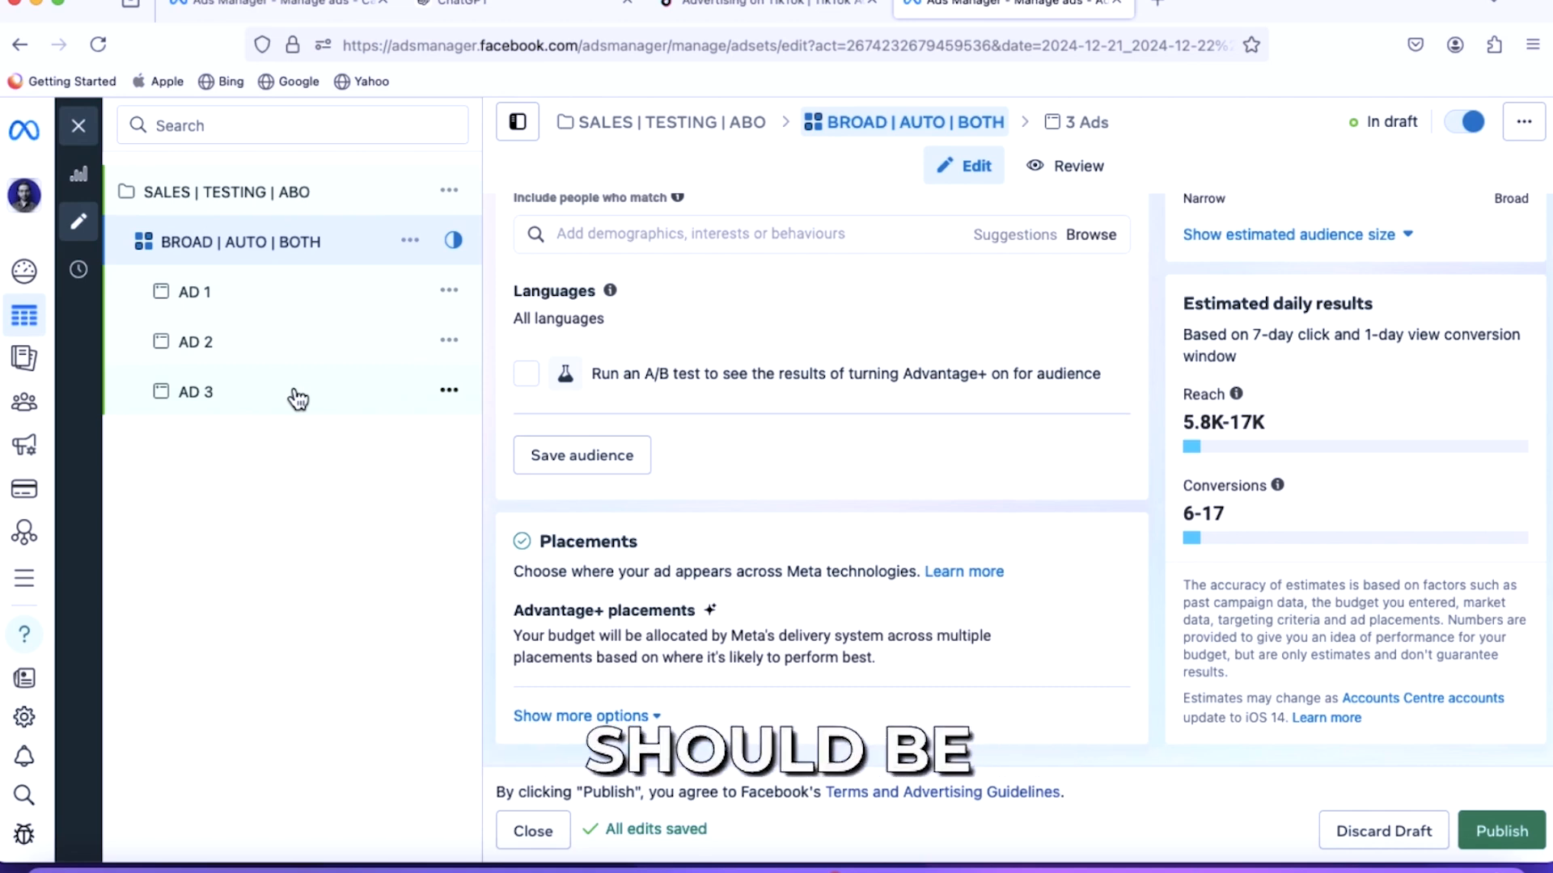
Open AD 1 and enter "sample text 1" as its primary text.
click(336, 310)
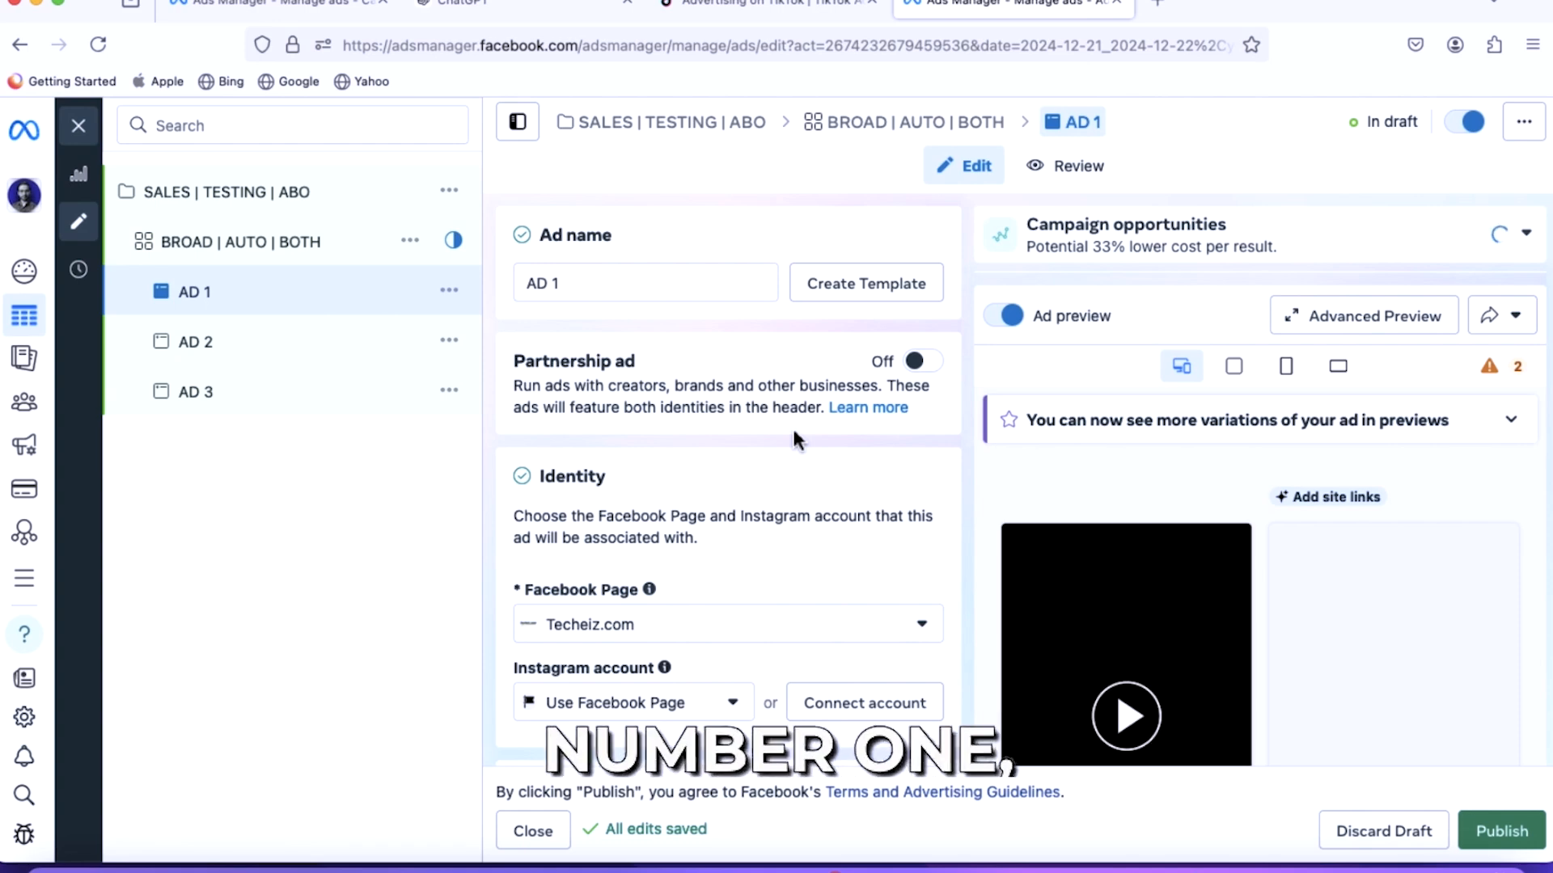
scroll(794, 432, down, 10)
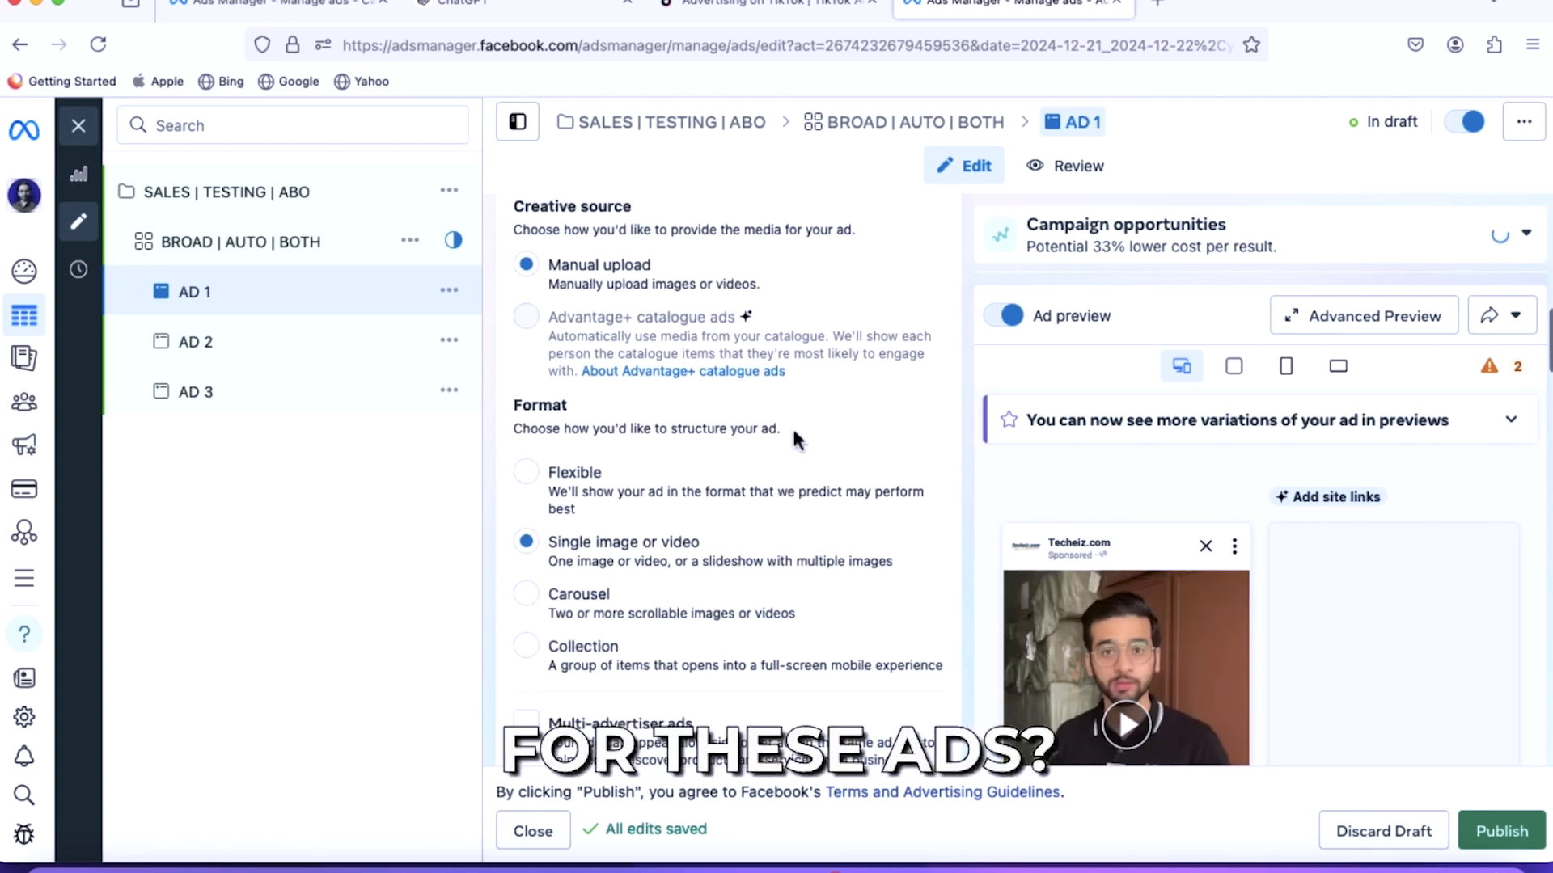
scroll(750, 510, down, 5)
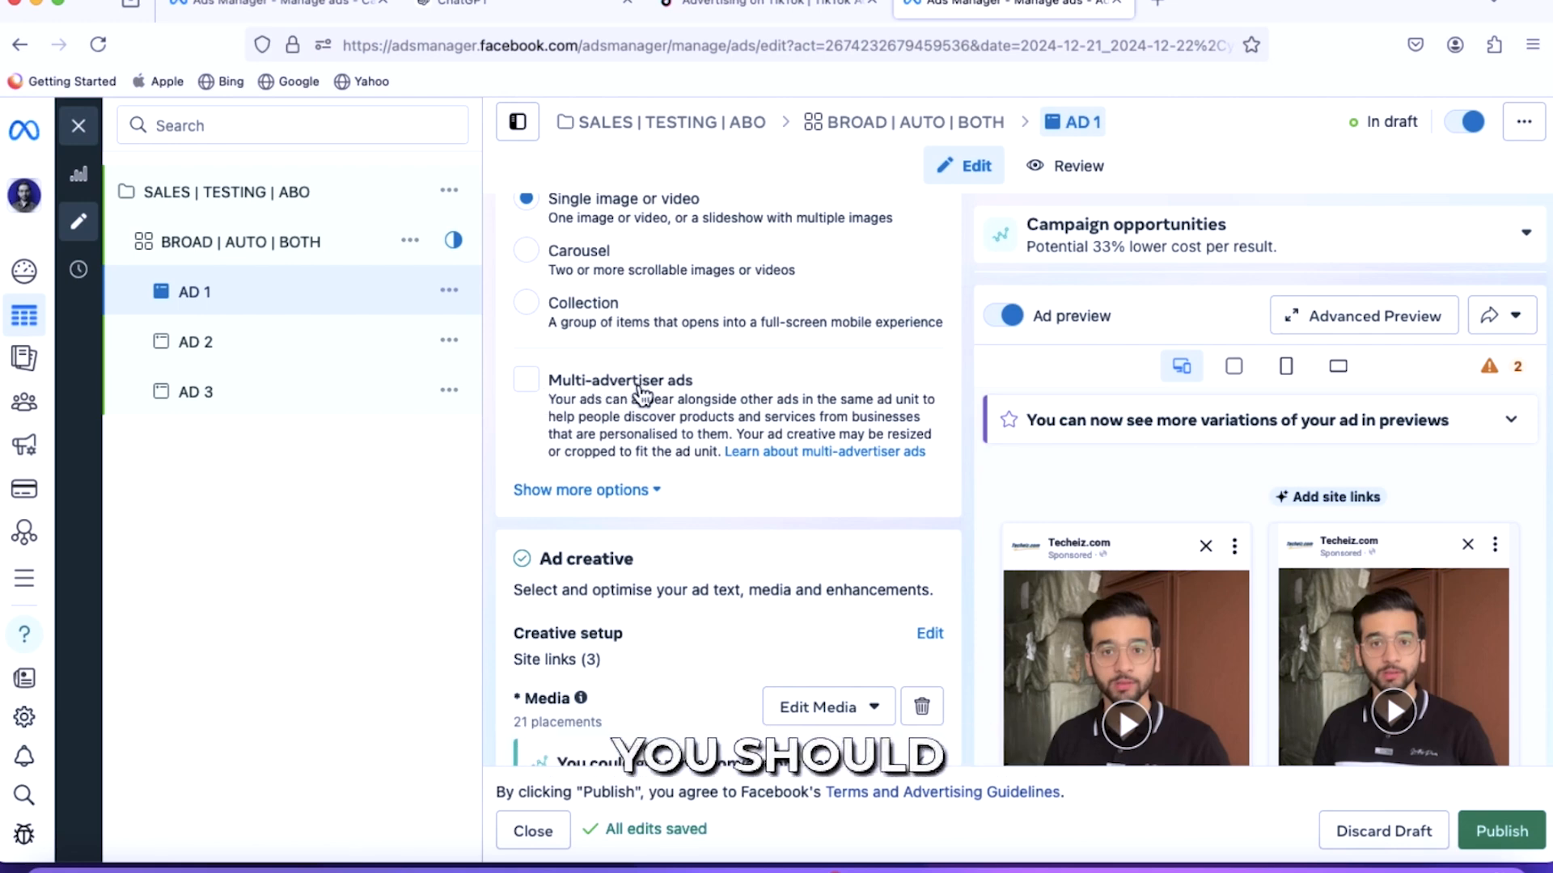
scroll(639, 392, down, 7)
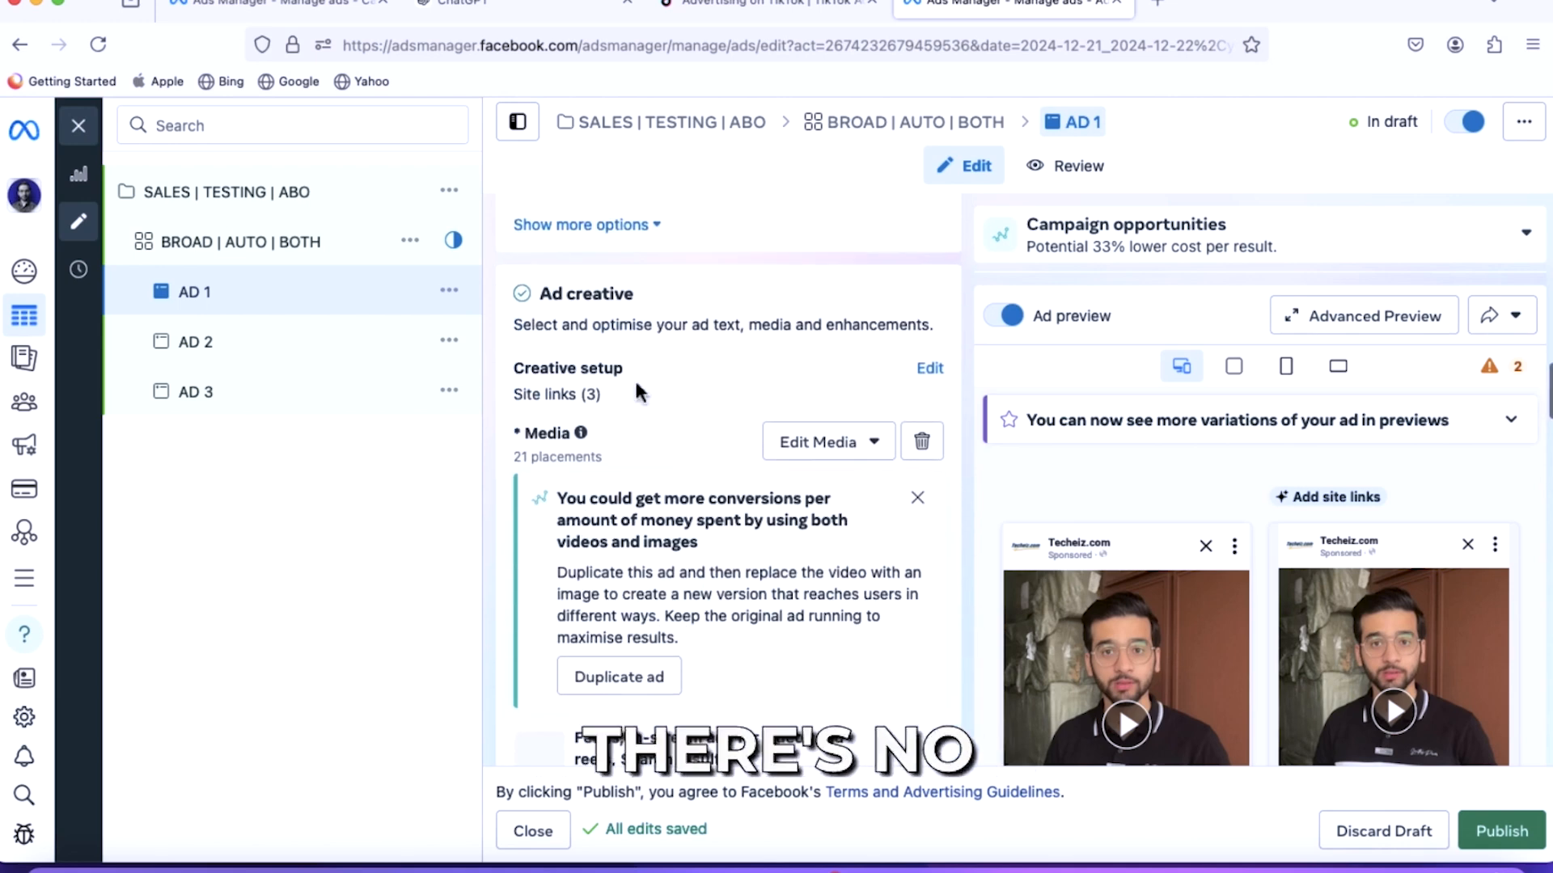
scroll(641, 396, down, 3)
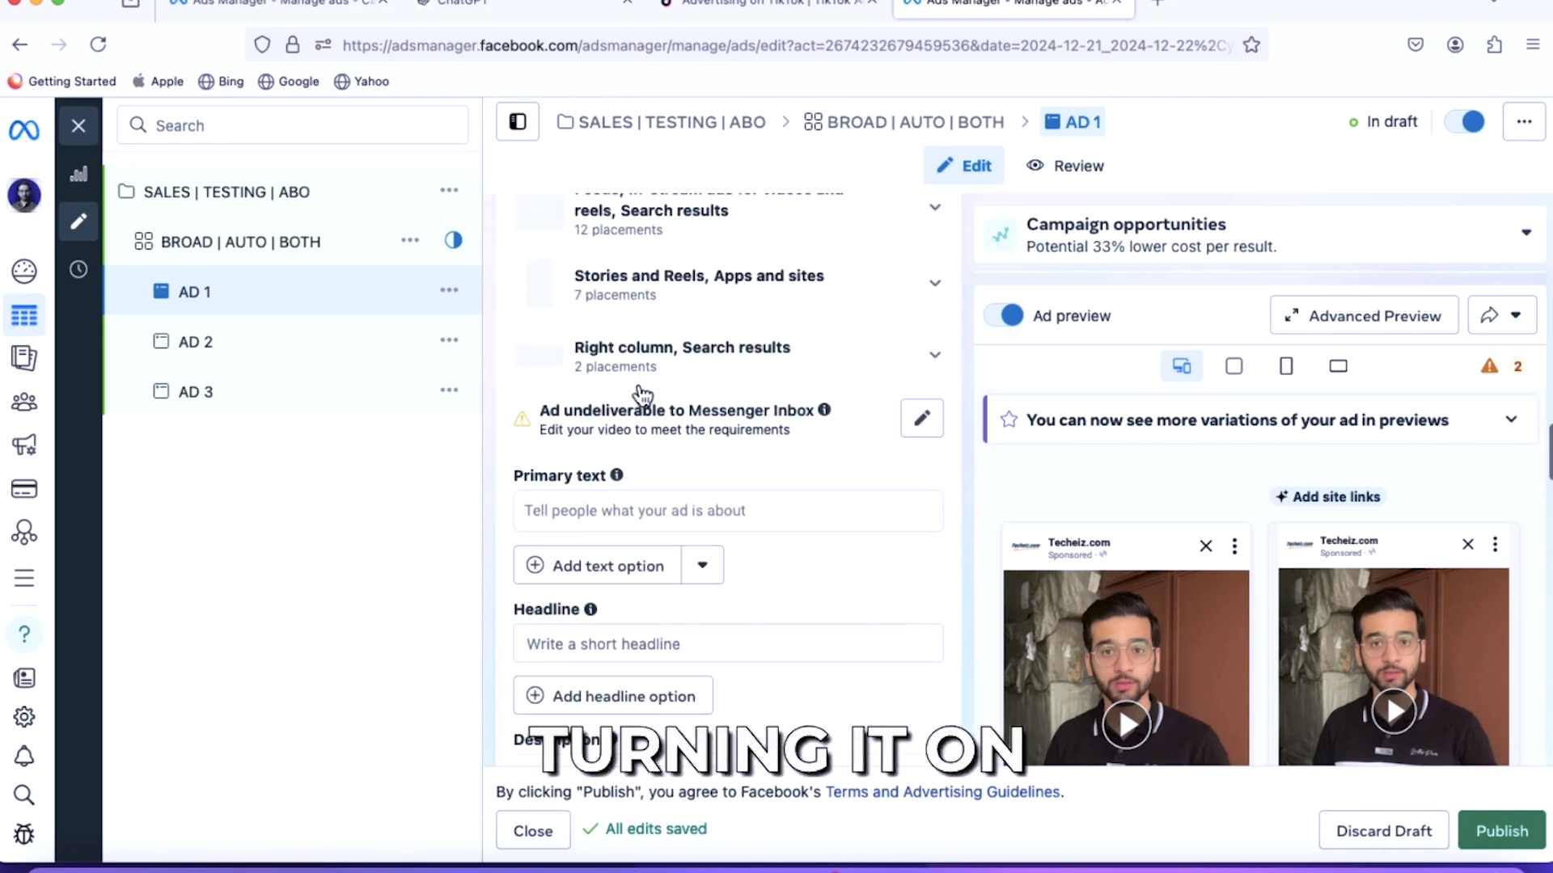
click(648, 514)
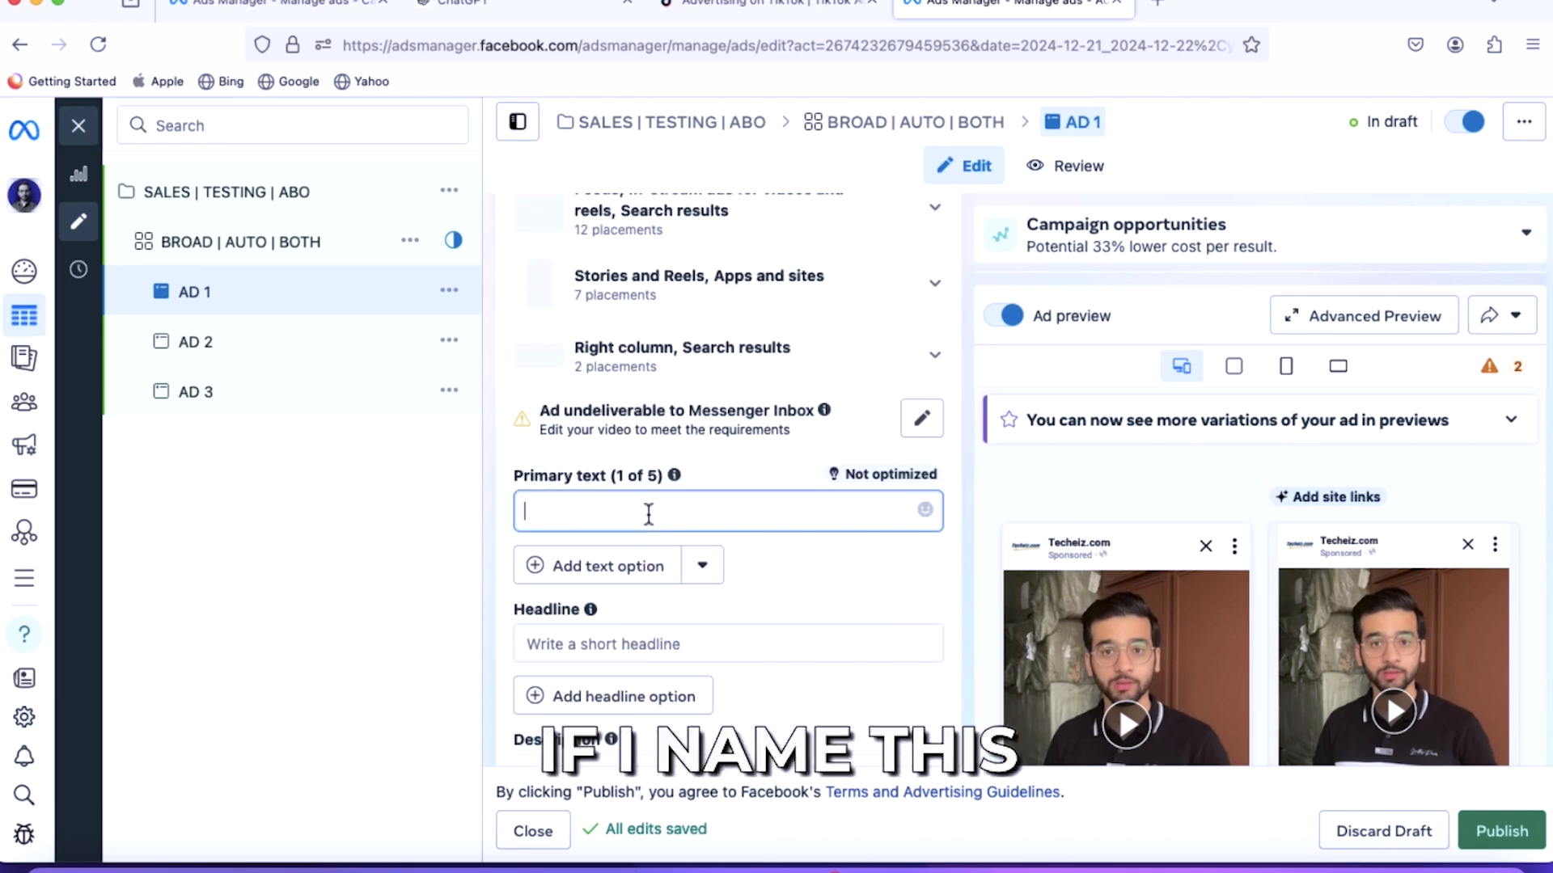
text(sa)
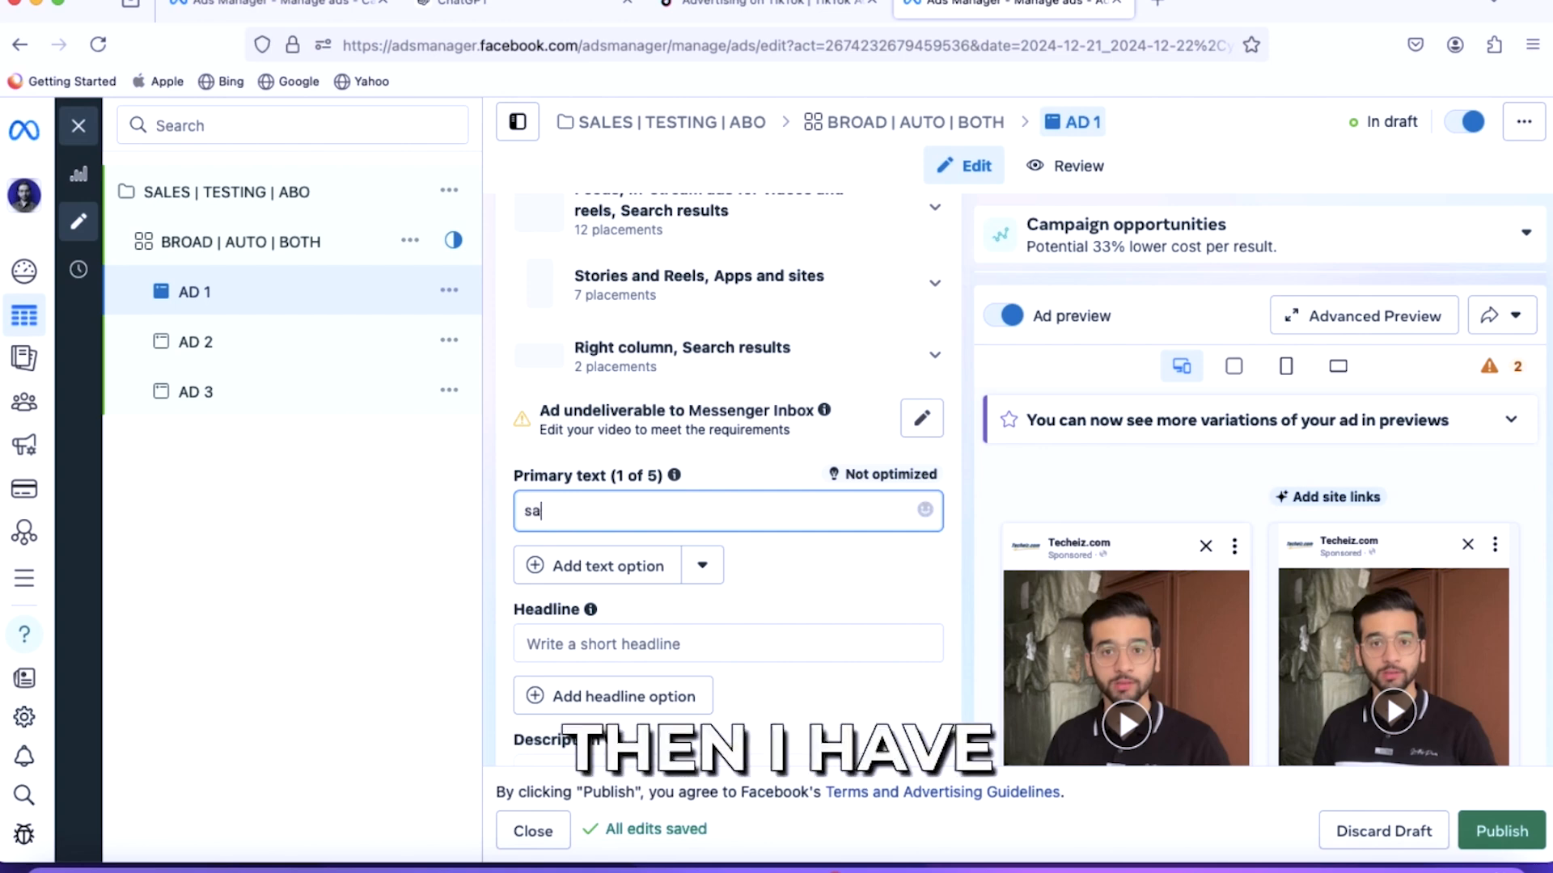
text(mple text 1)
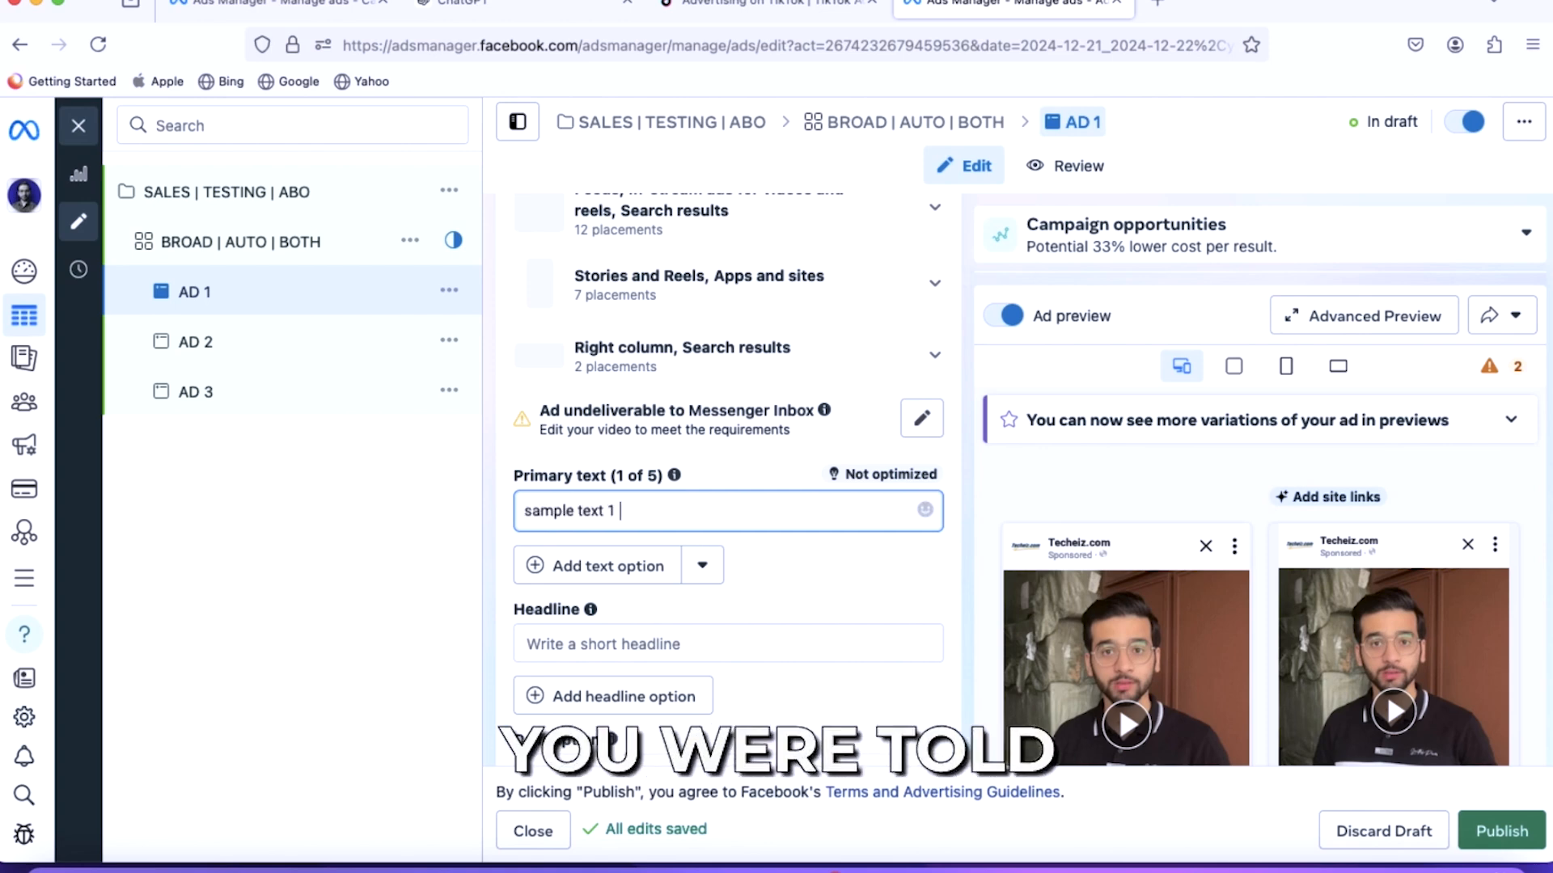
Add "sample text 2" as a second primary text option for AD 1 and insert an empty third option.
click(601, 573)
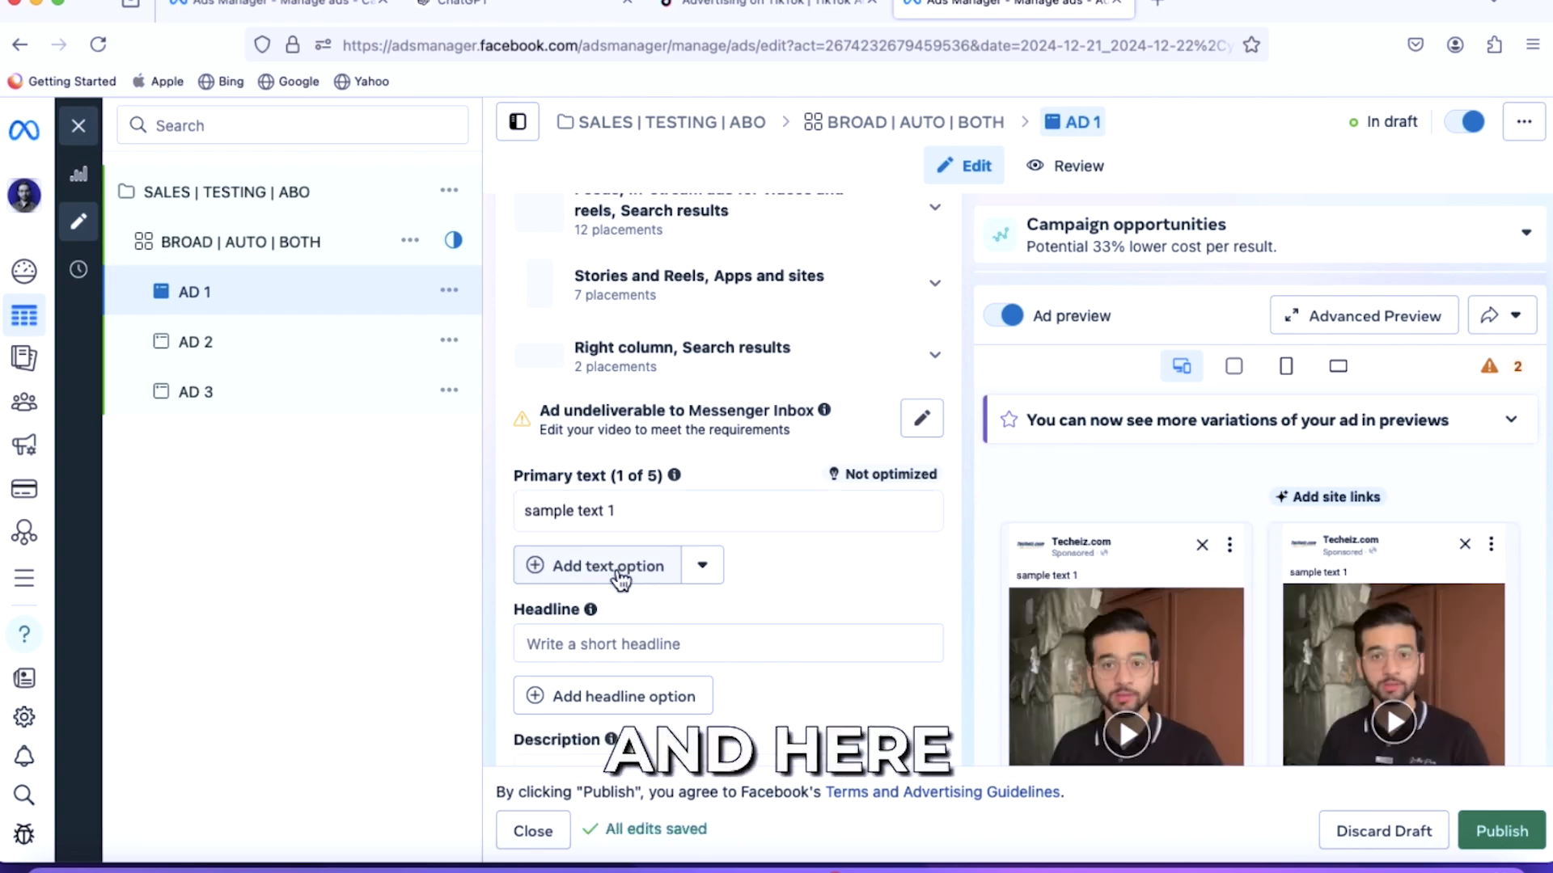
click(620, 573)
click(702, 570)
text(s)
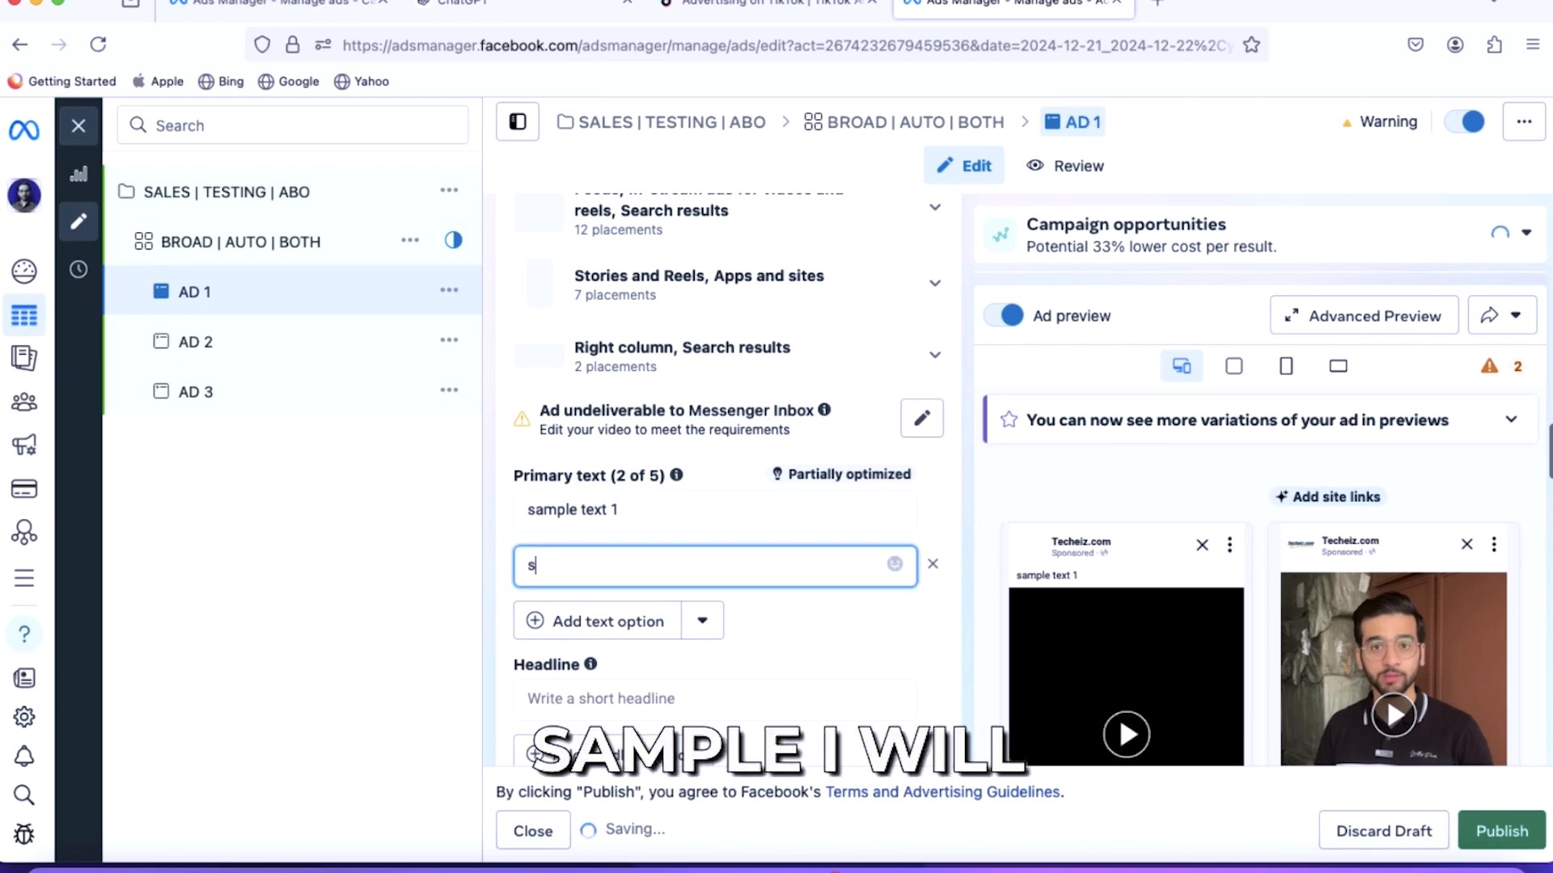
text(ample text 2)
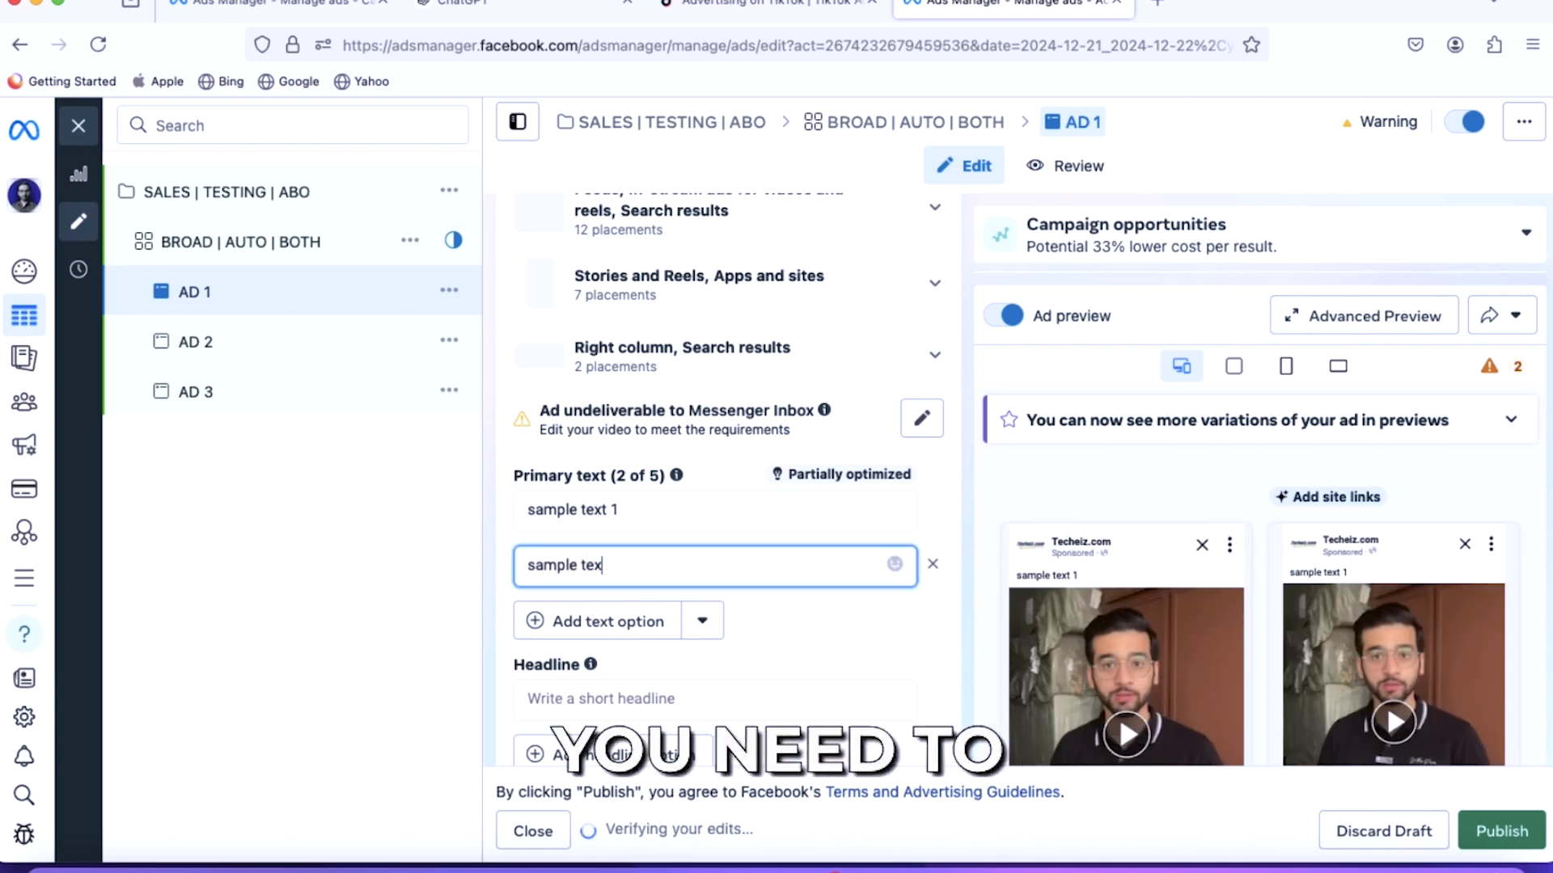
click(624, 621)
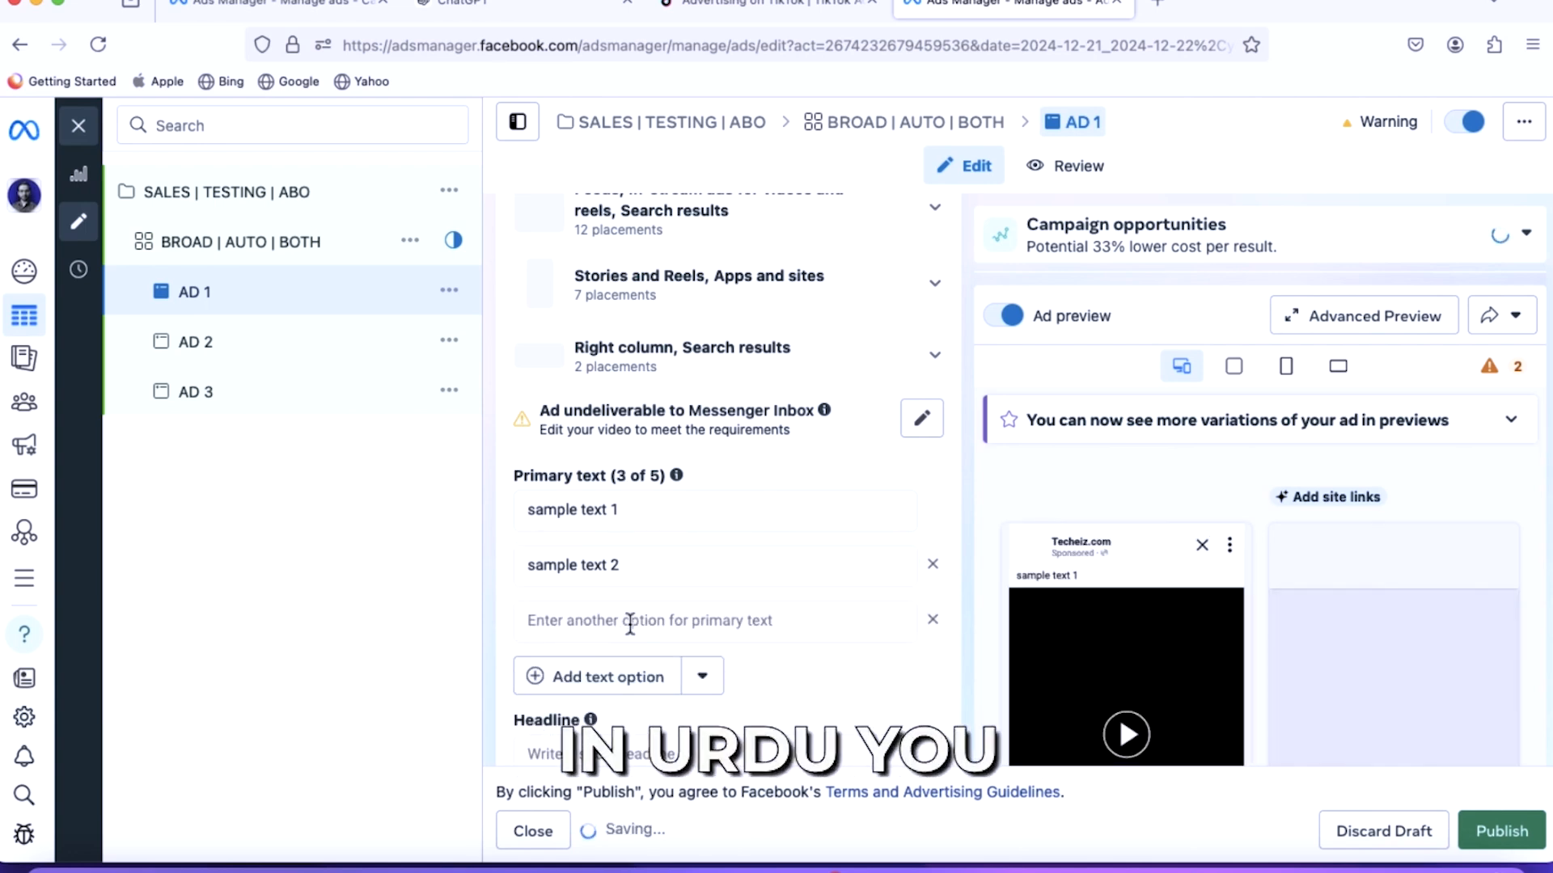
Enter "sample 3" as the third primary text option for AD 1.
click(630, 625)
text(s)
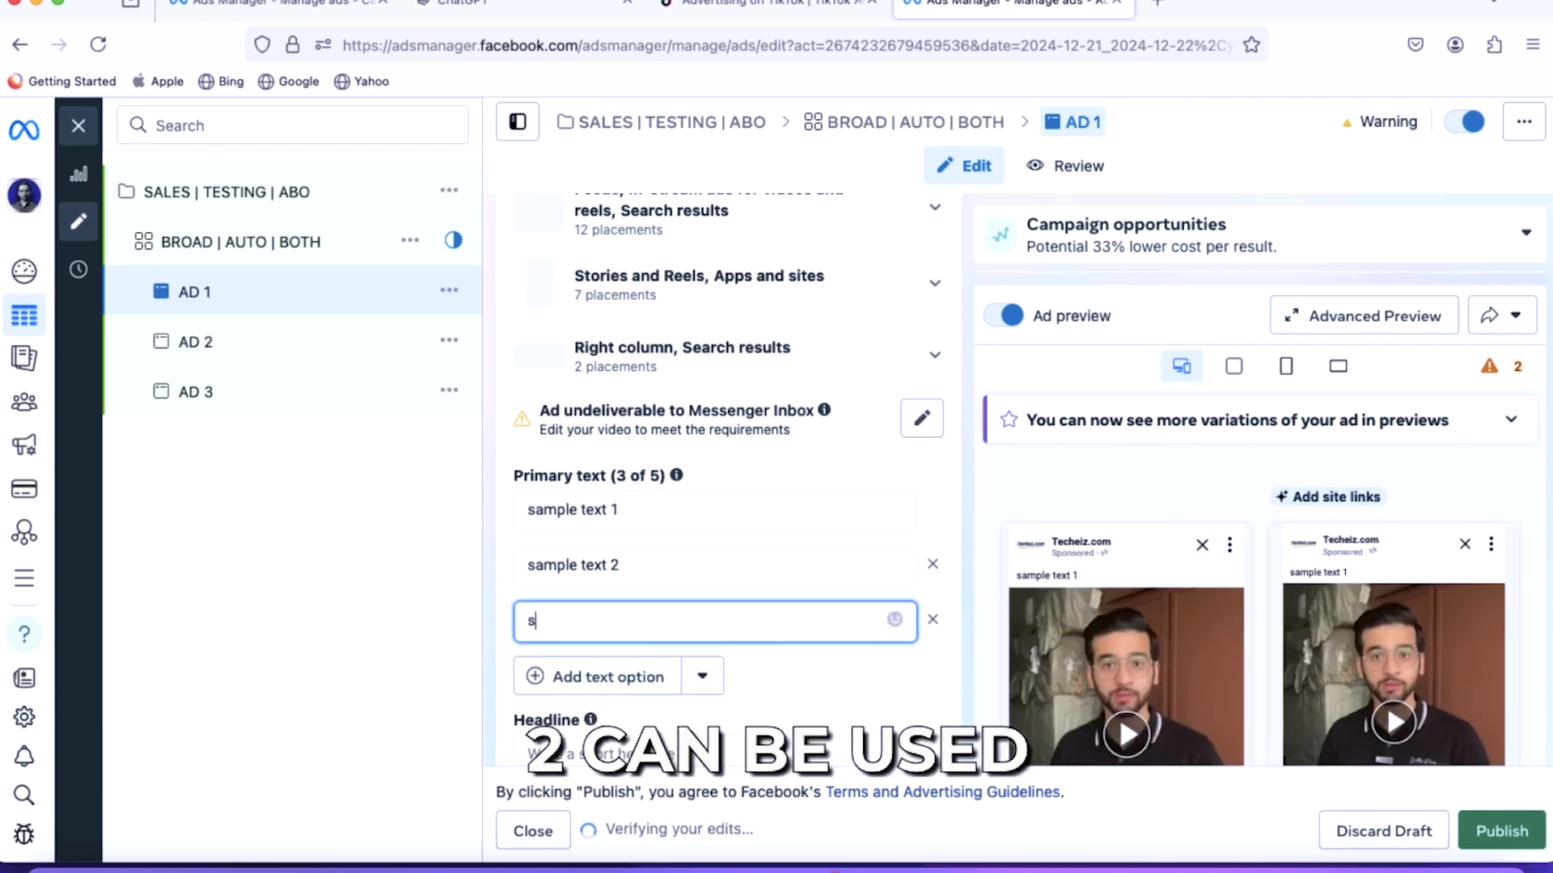
text(ample 3)
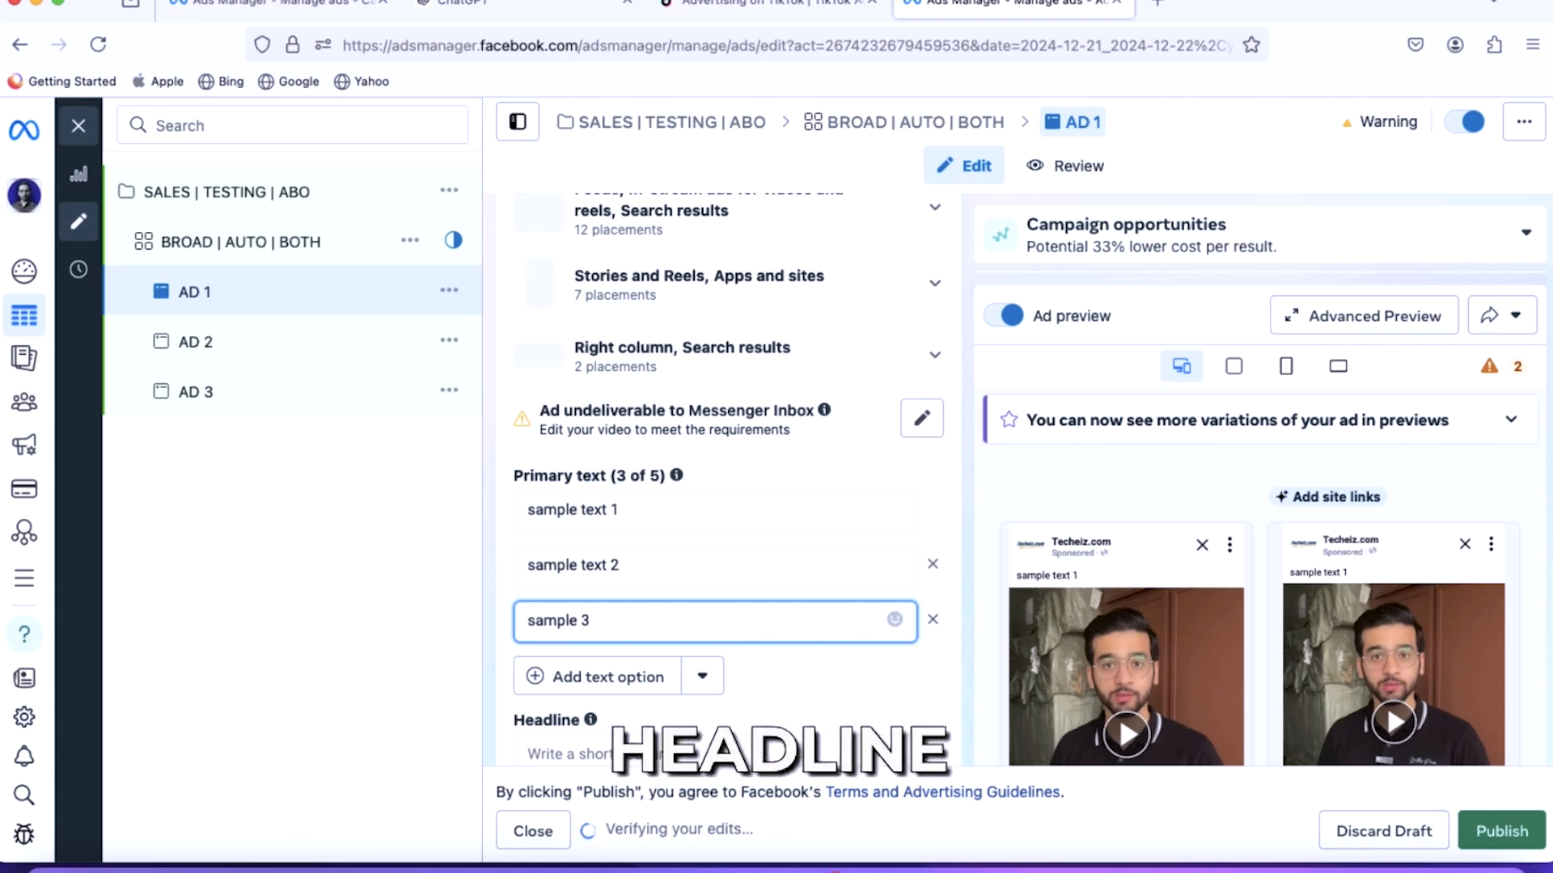
Review AD 1's headline, description and call to action fields below the primary text options.
scroll(749, 547, down, 3)
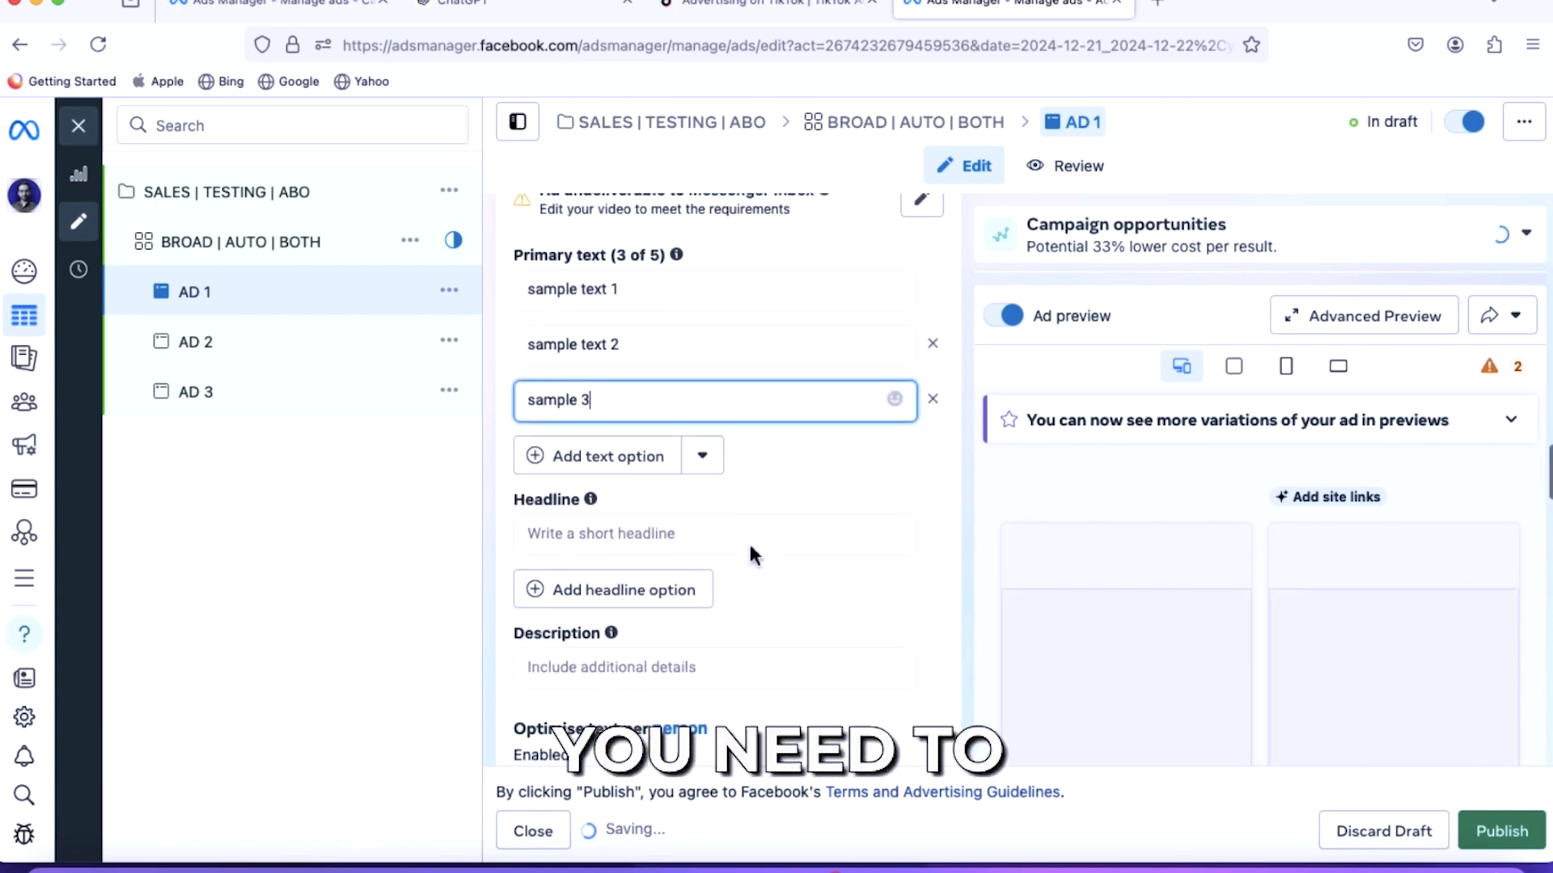
scroll(749, 540, down, 2)
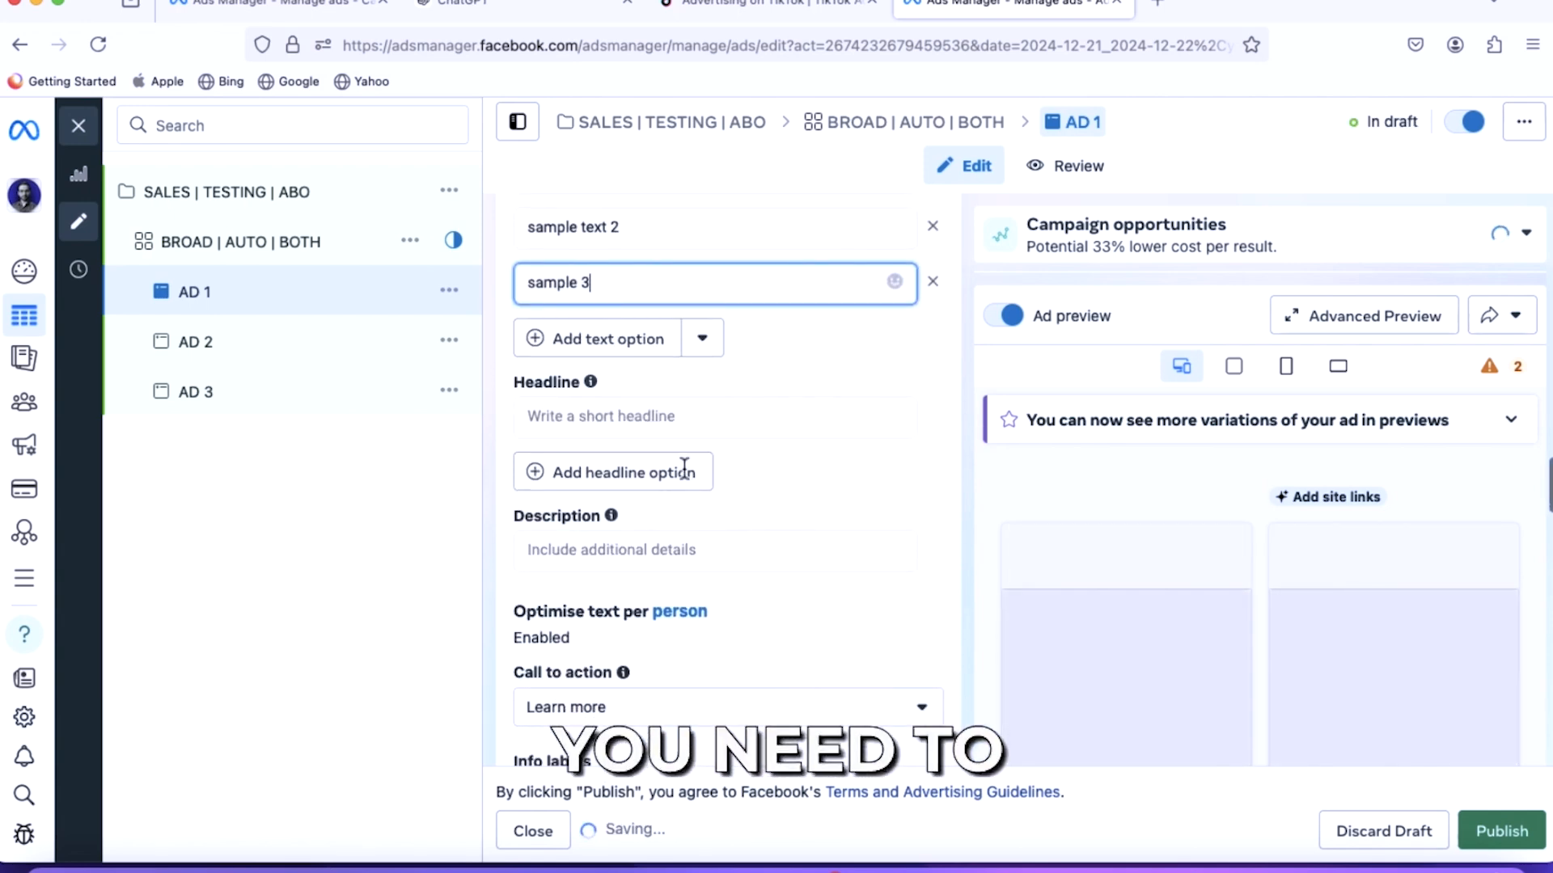
click(644, 419)
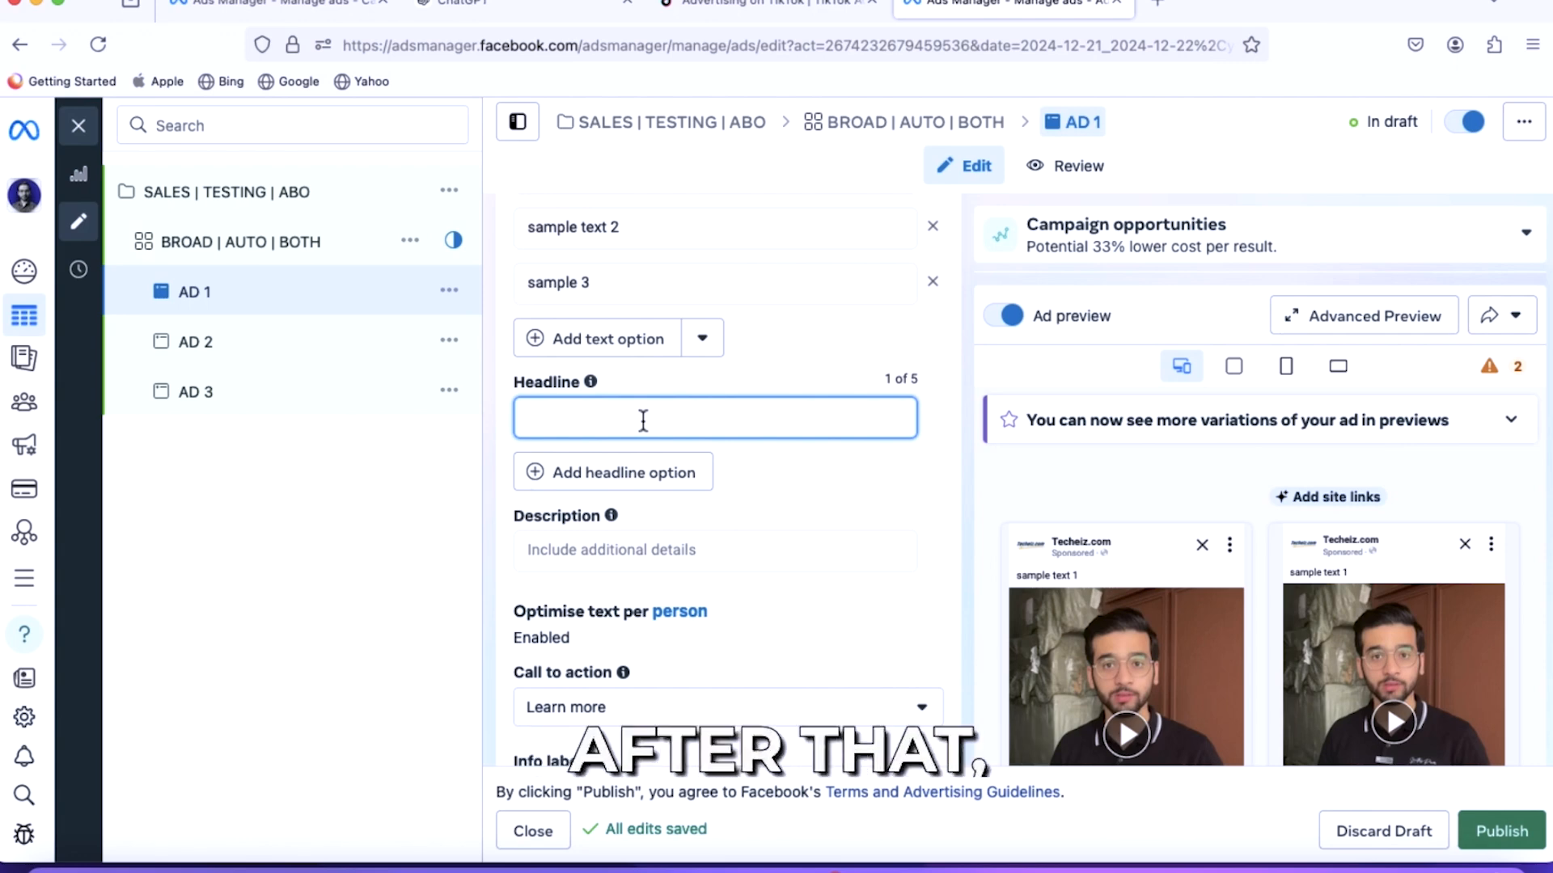
scroll(643, 420, down, 3)
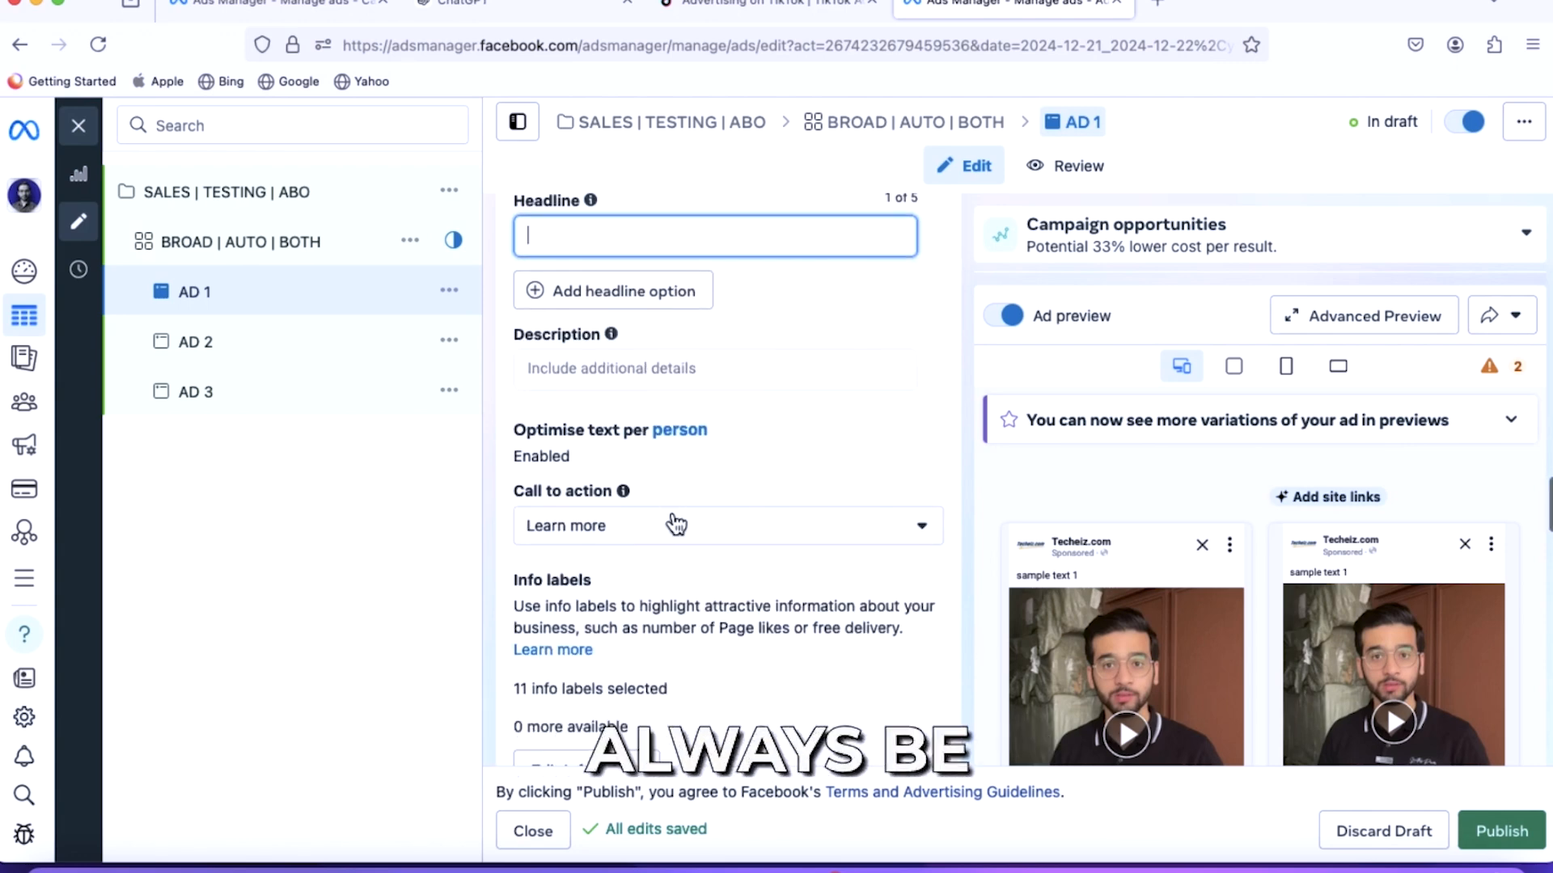
scroll(676, 527, down, 2)
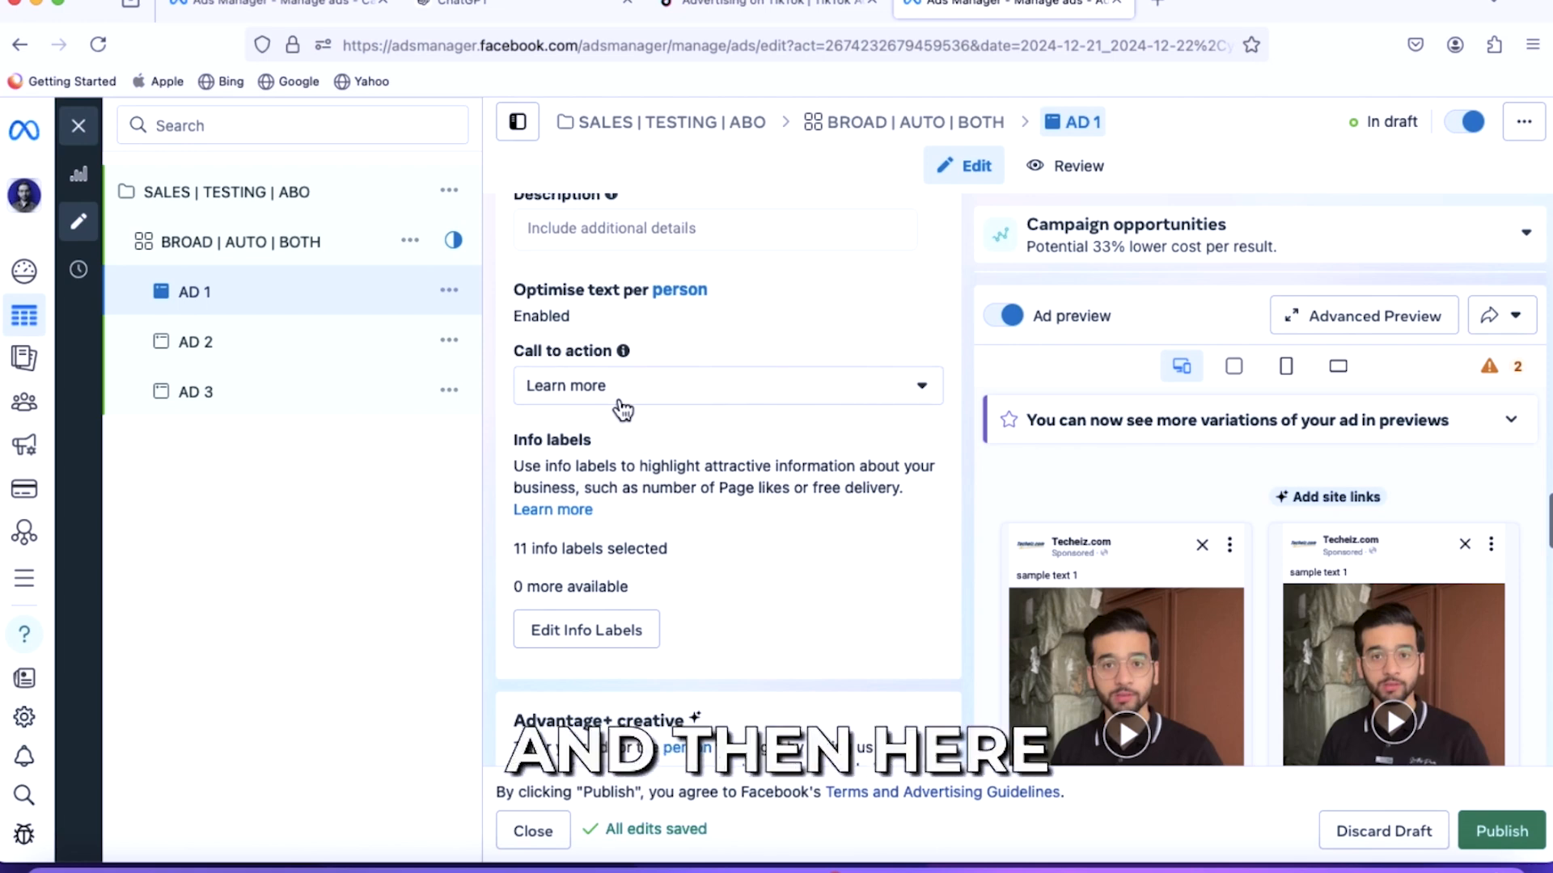
In AD 1's Advantage+ creative enhancements, turn off Text improvements and Visual touch-ups, turn on Add video filter, and save.
scroll(623, 410, down, 3)
scroll(622, 411, down, 2)
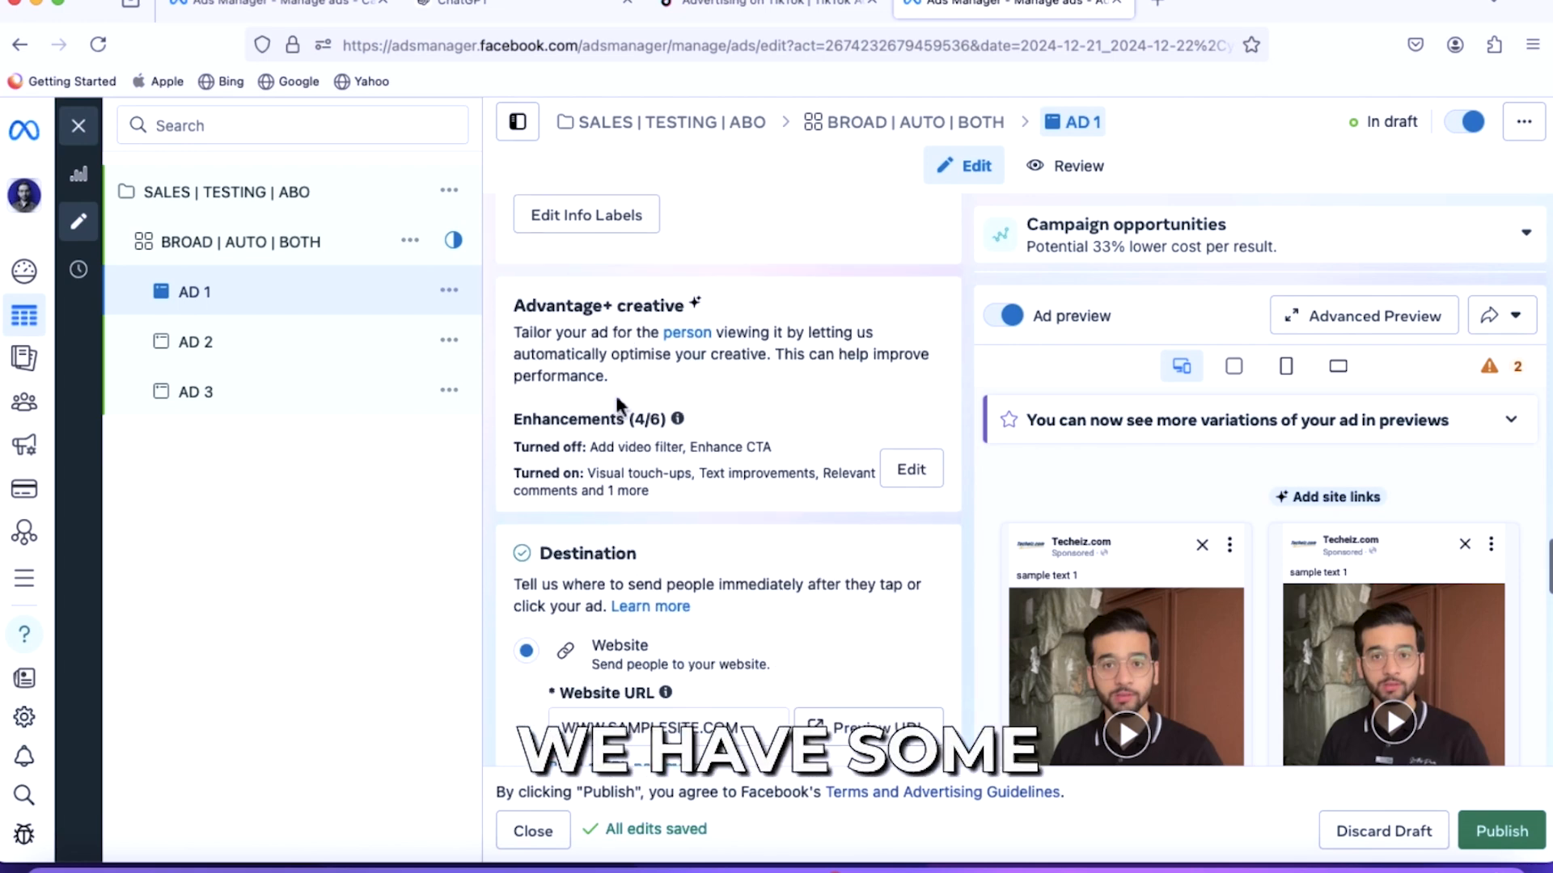
click(890, 466)
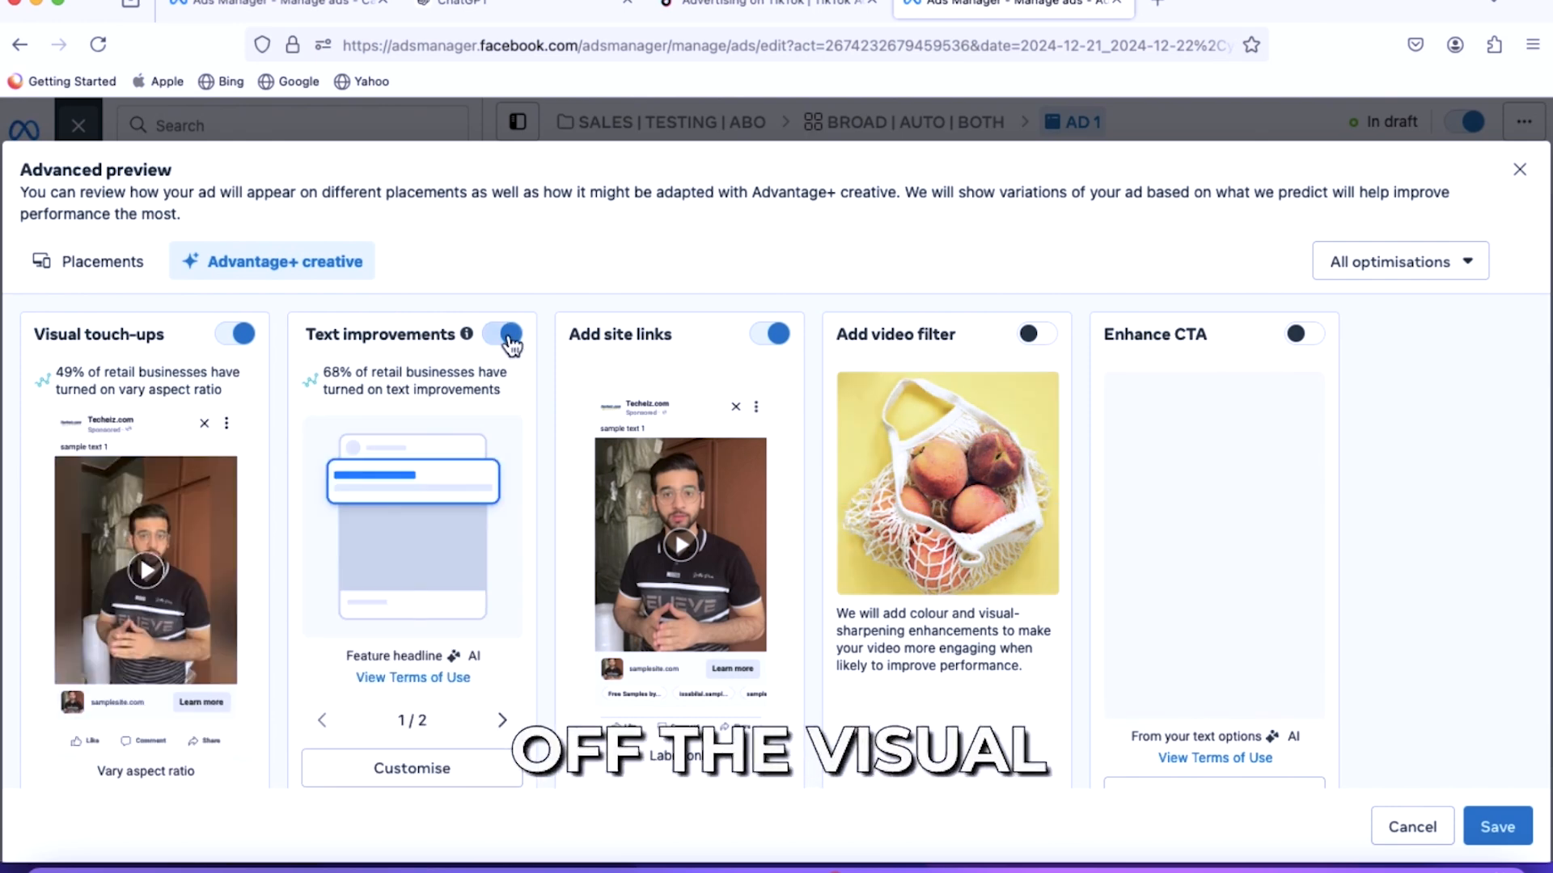
click(508, 338)
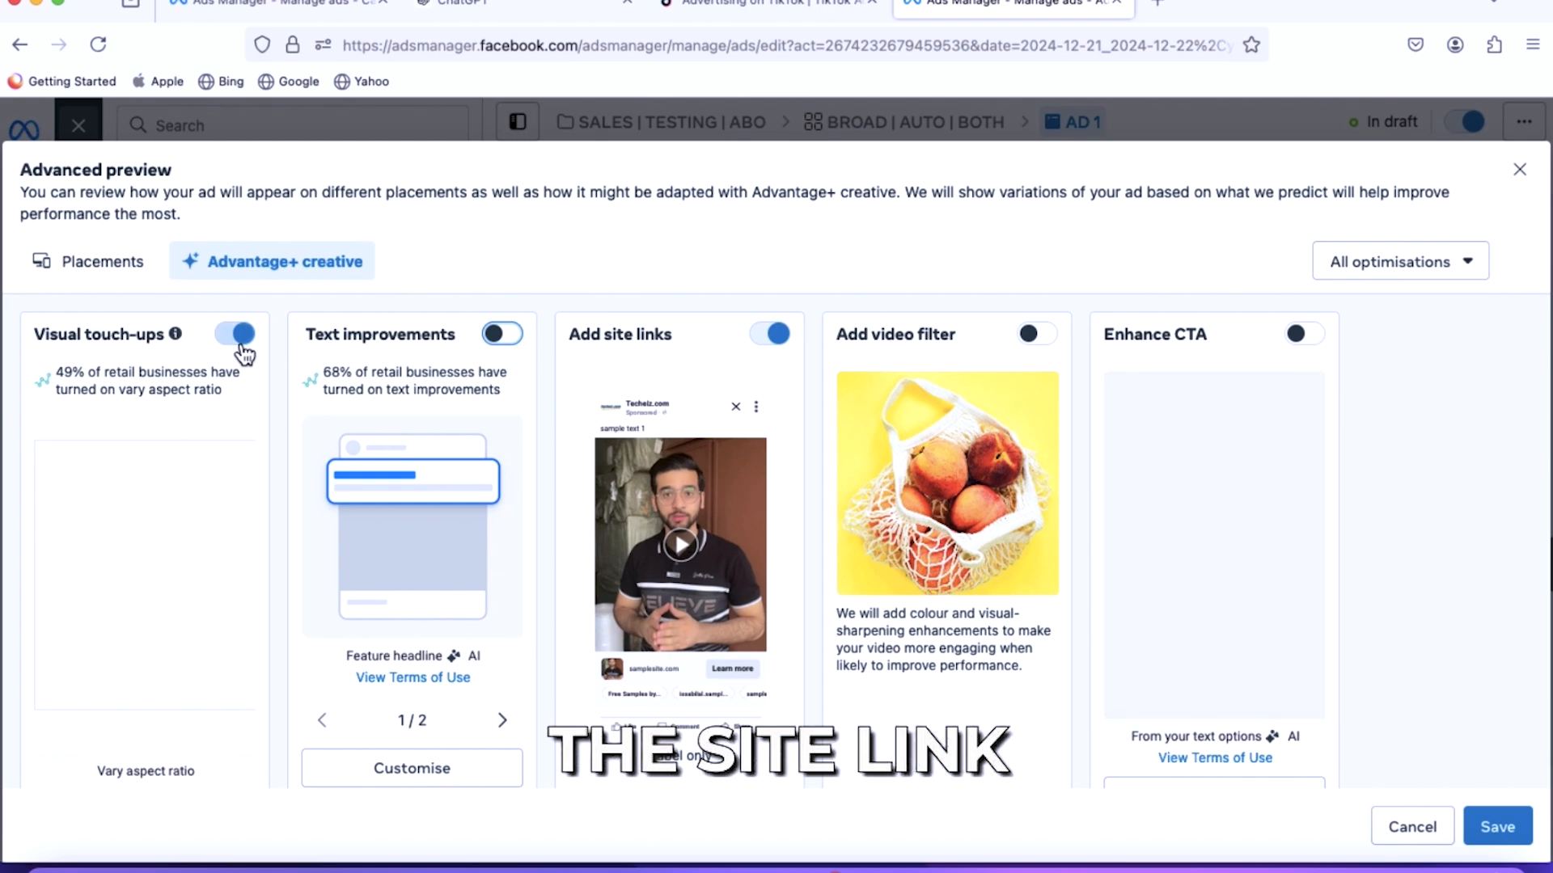
click(239, 344)
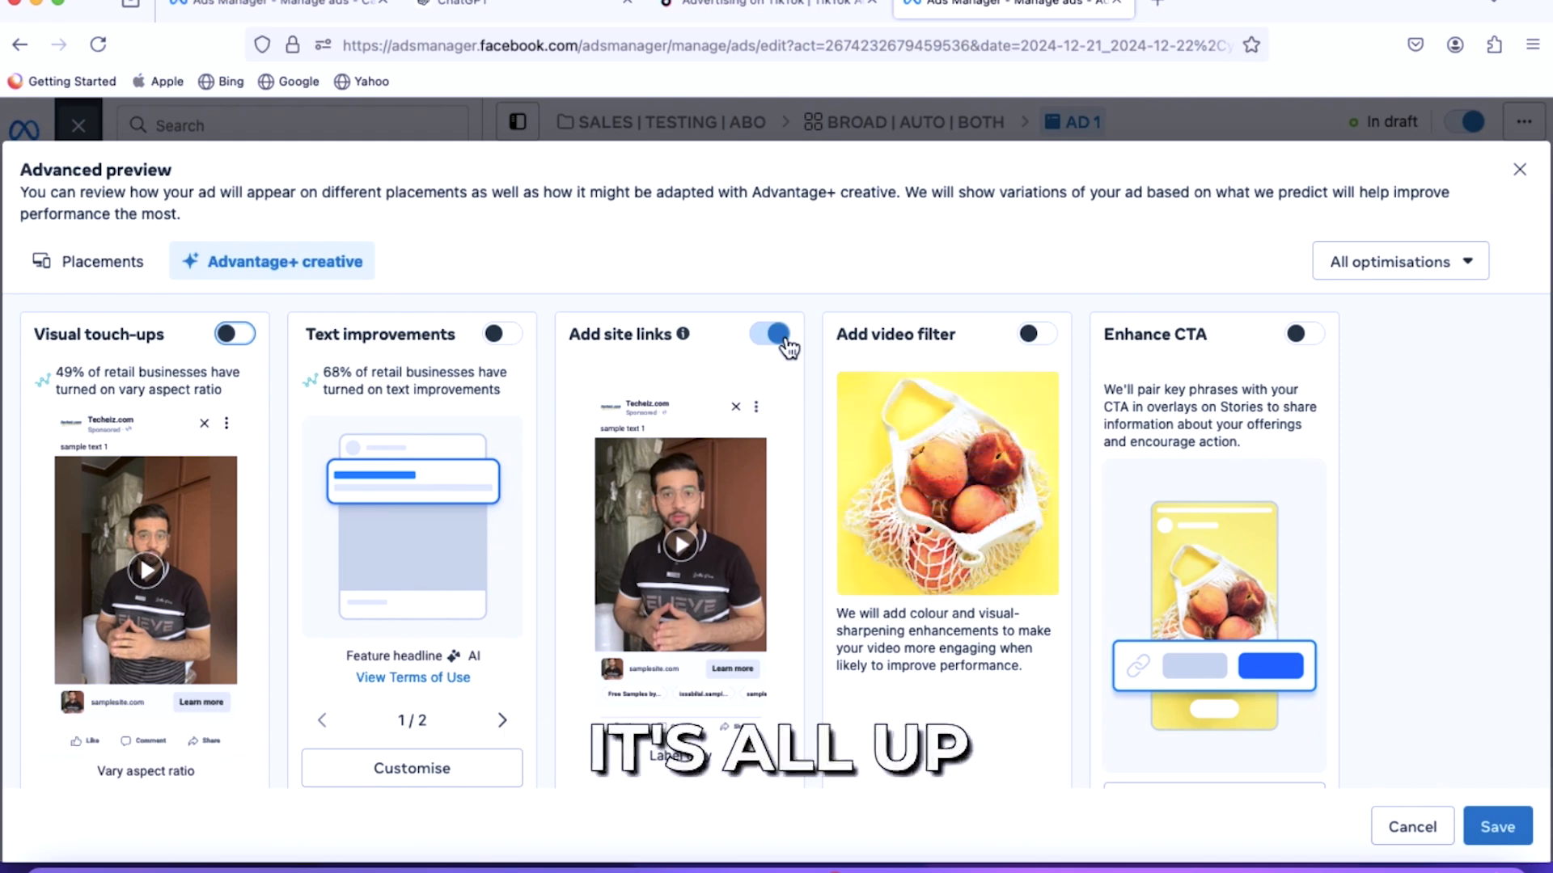
click(1050, 342)
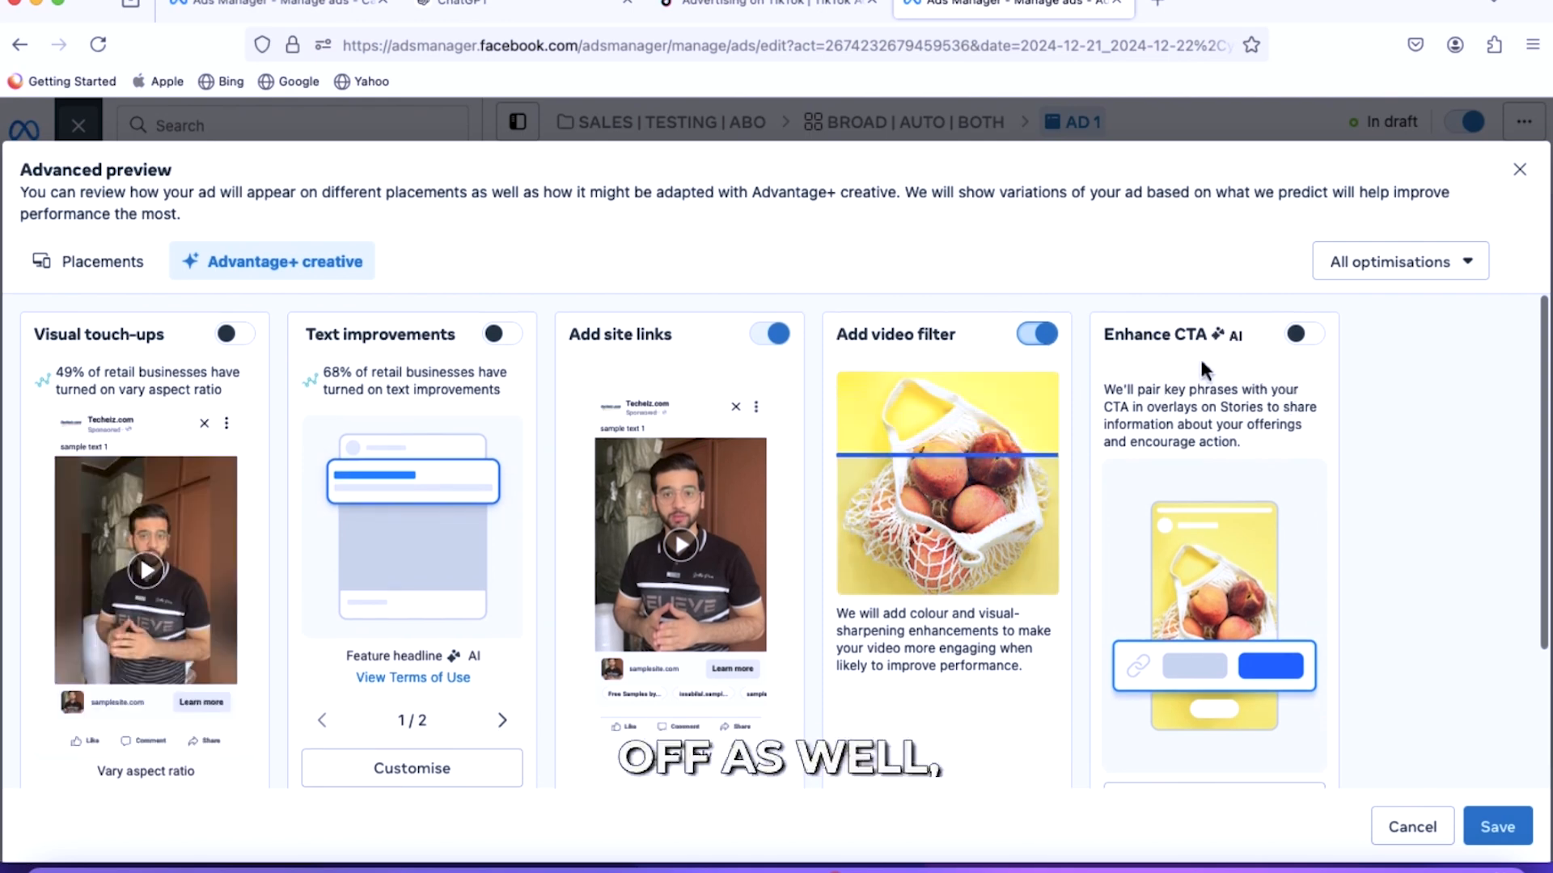
scroll(1145, 353, down, 3)
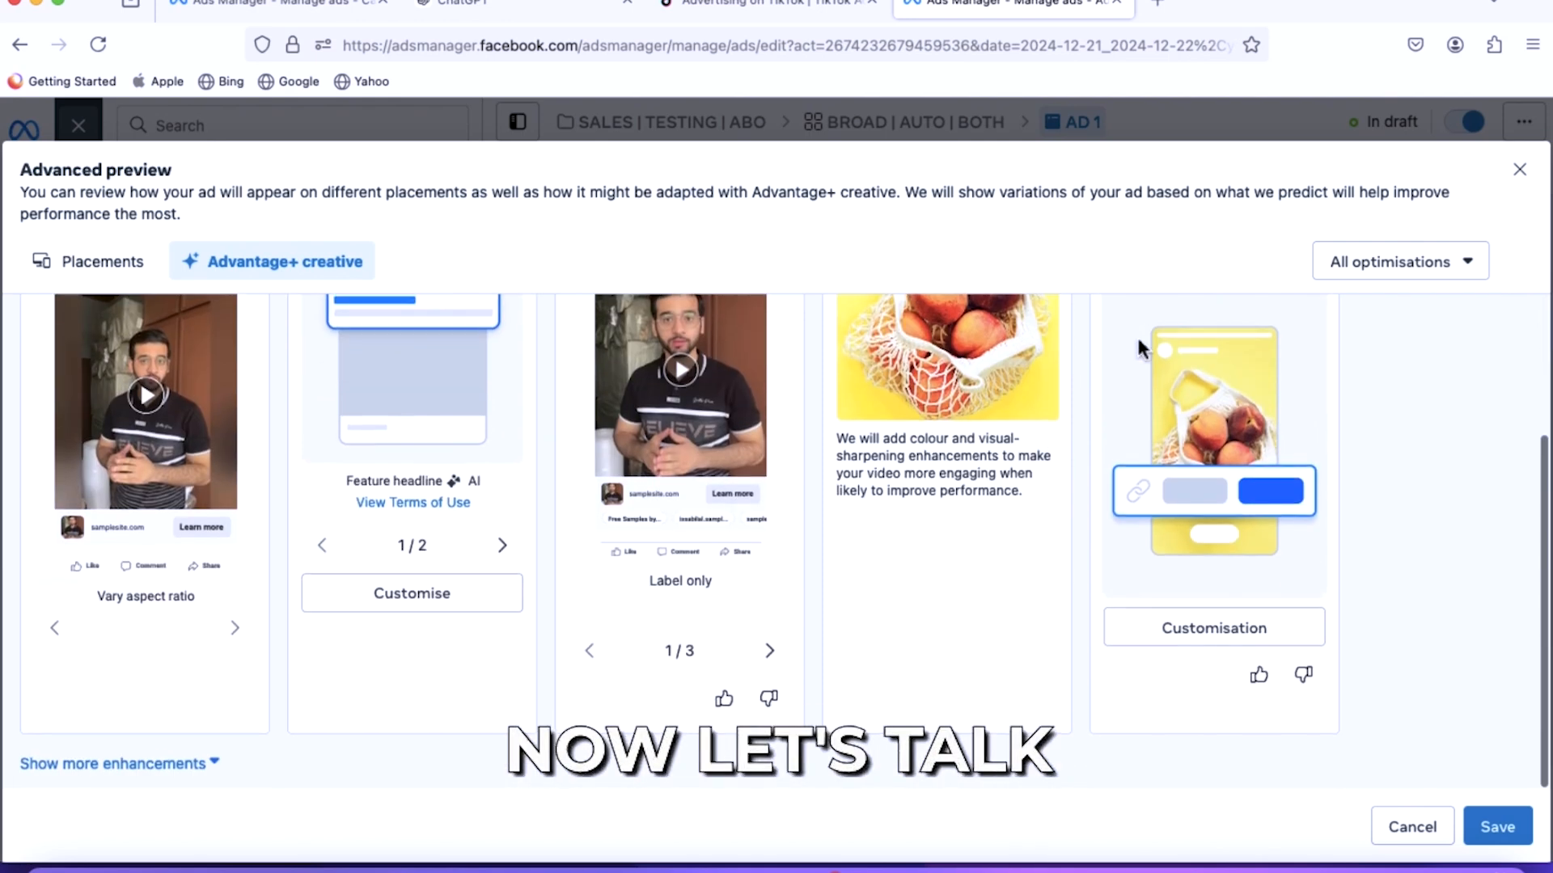
click(1498, 827)
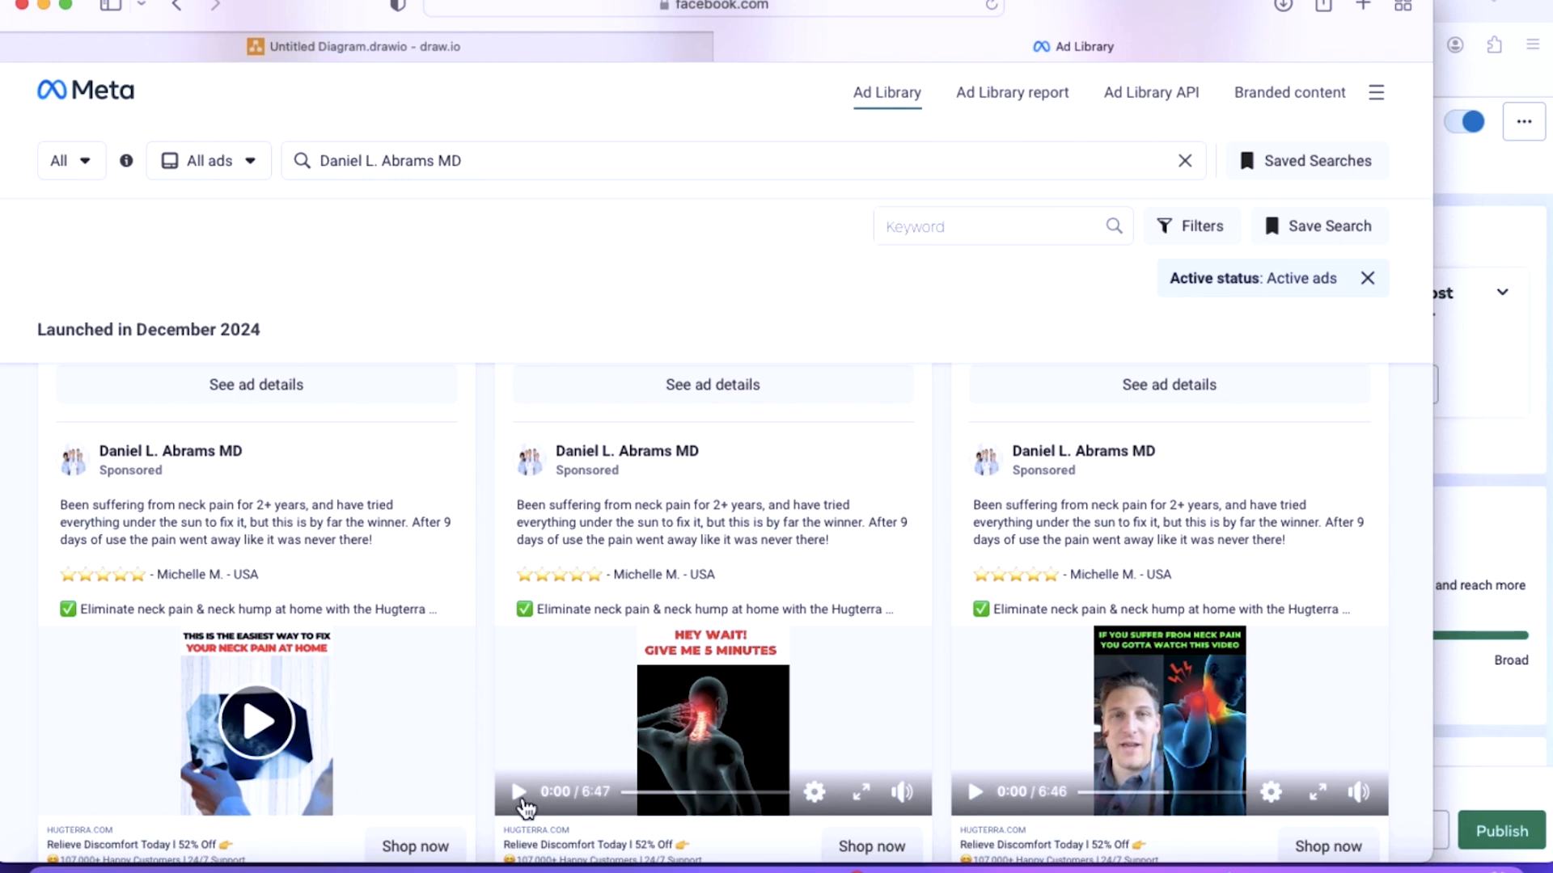
In the Meta Ad Library, play the openings of the "HEY WAIT!" and "IF YOU SUFFER FROM NECK PAIN" video ads to compare their hooks.
click(520, 797)
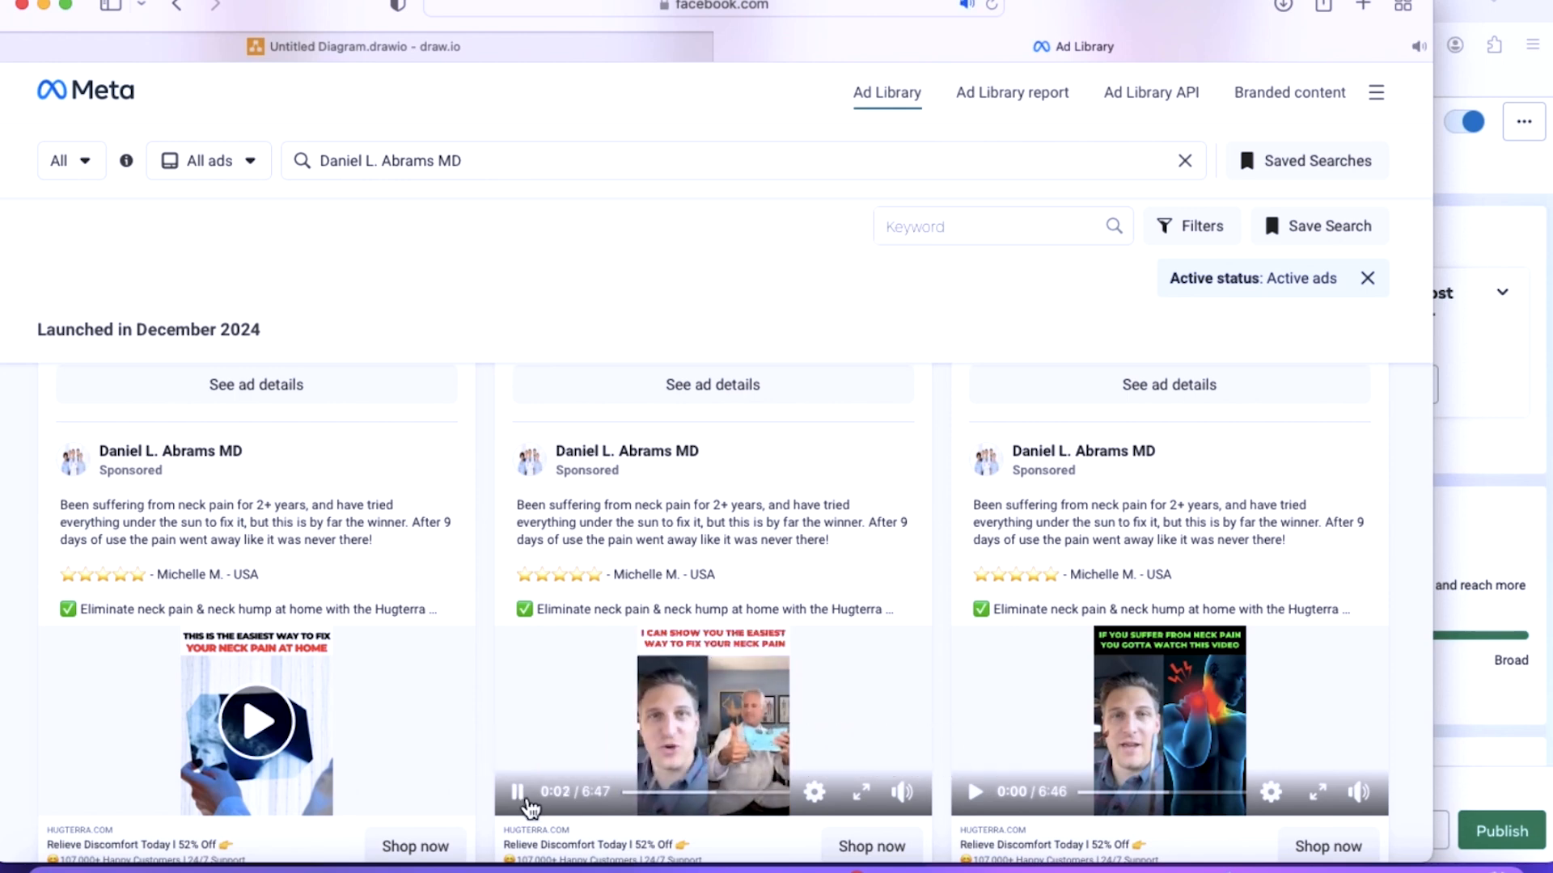
click(520, 796)
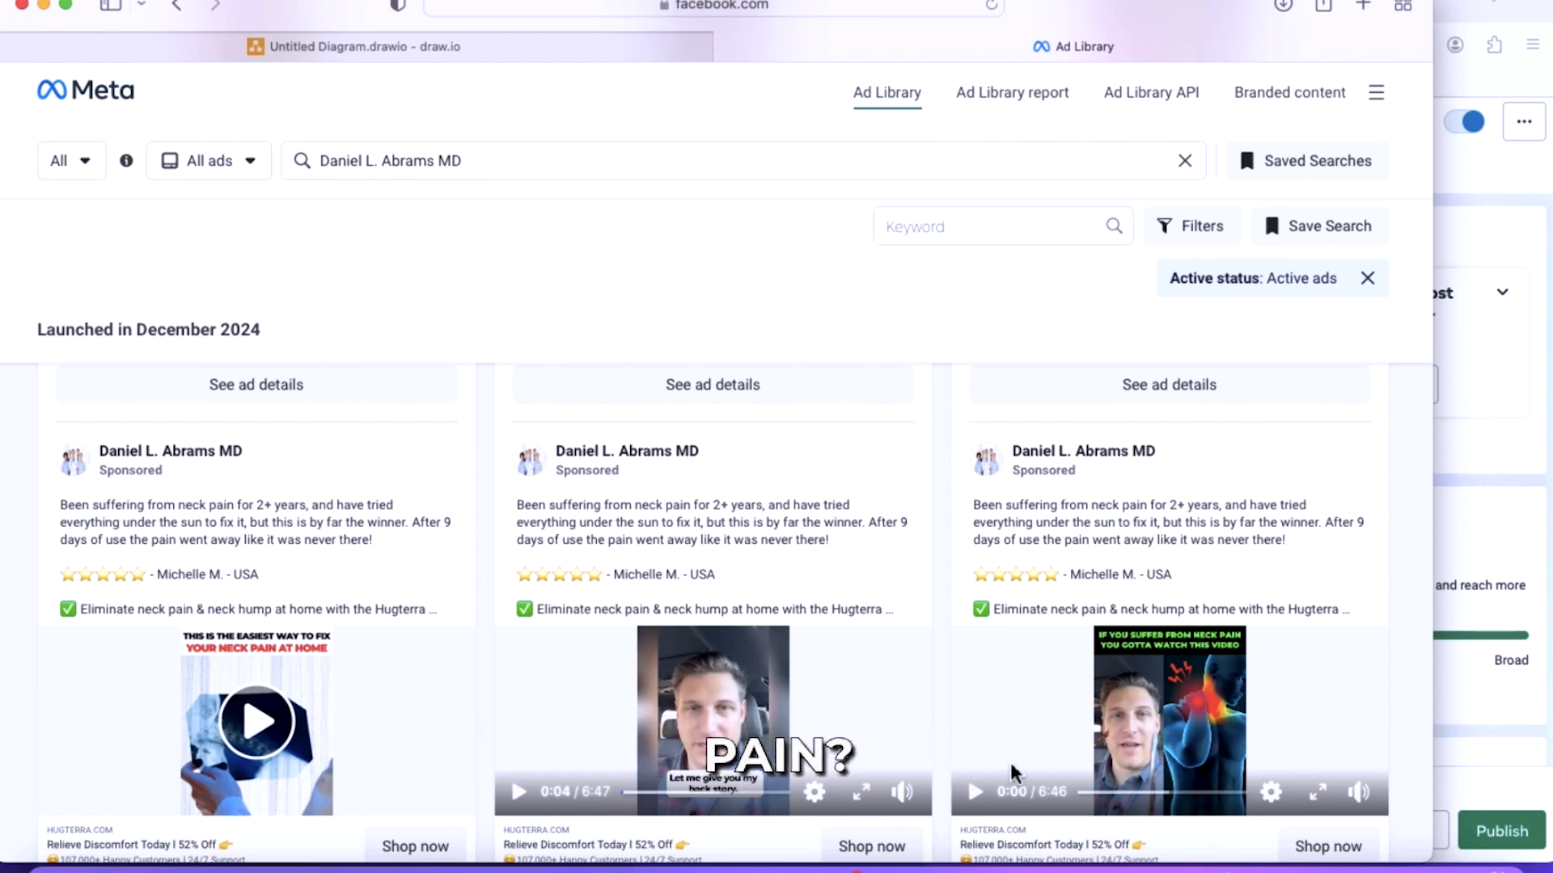
click(978, 796)
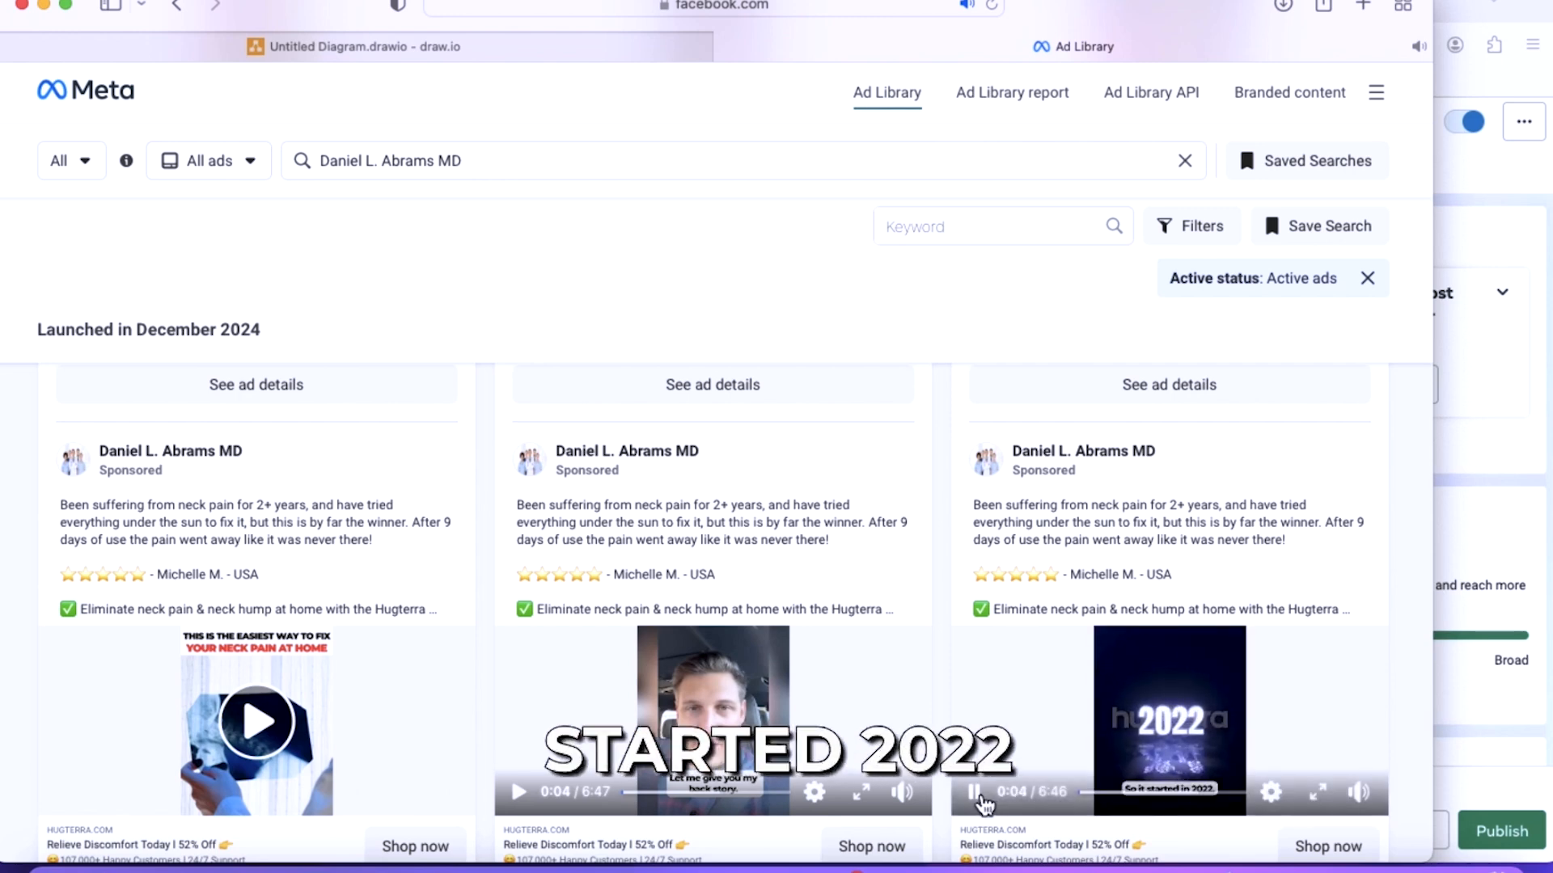
click(975, 793)
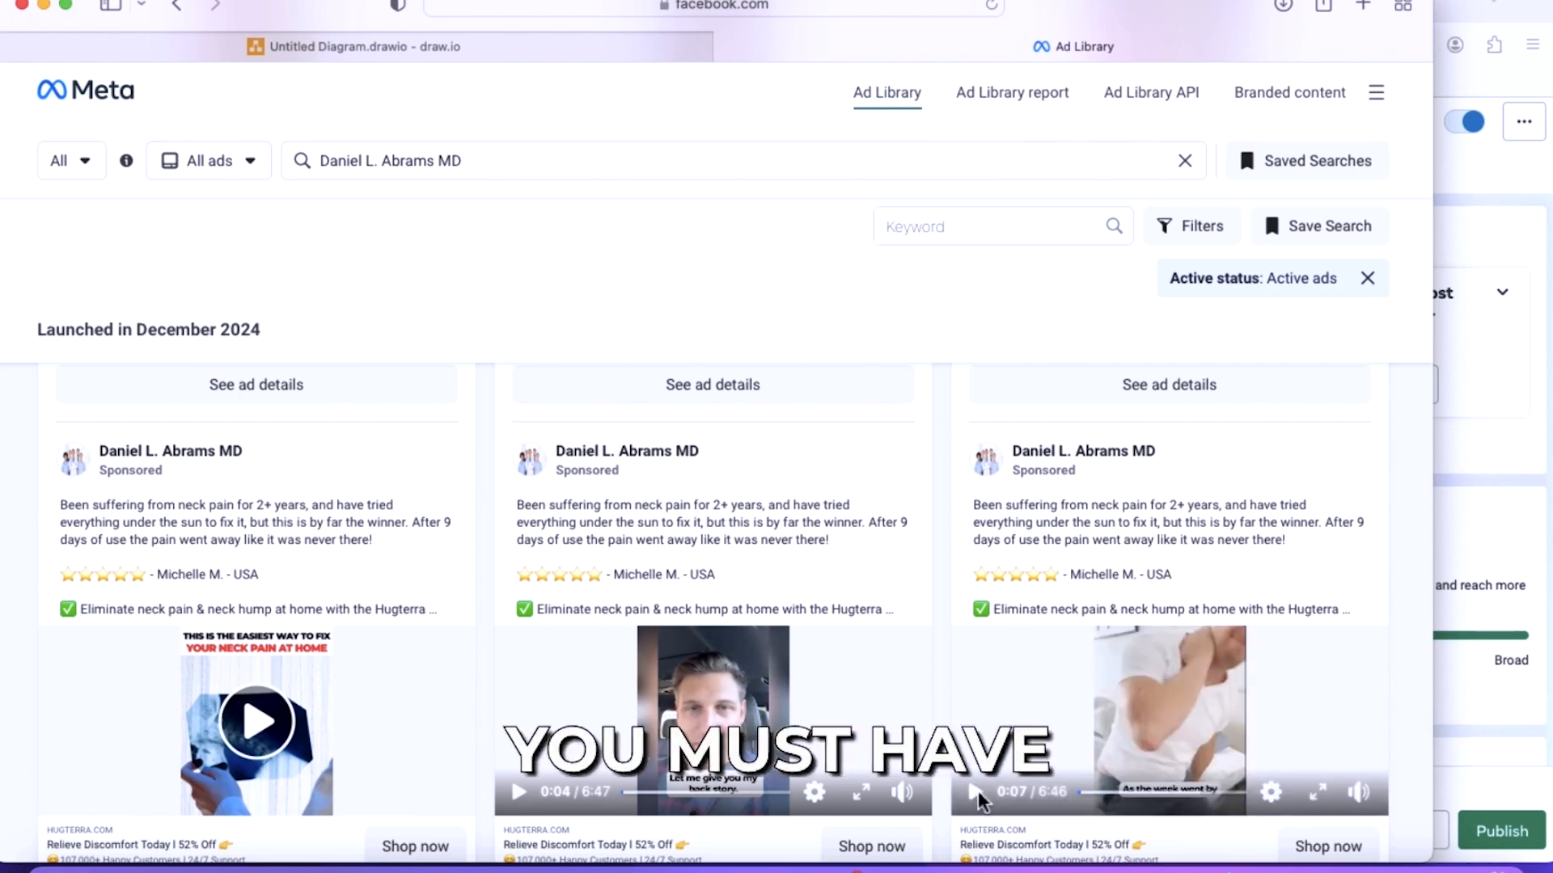